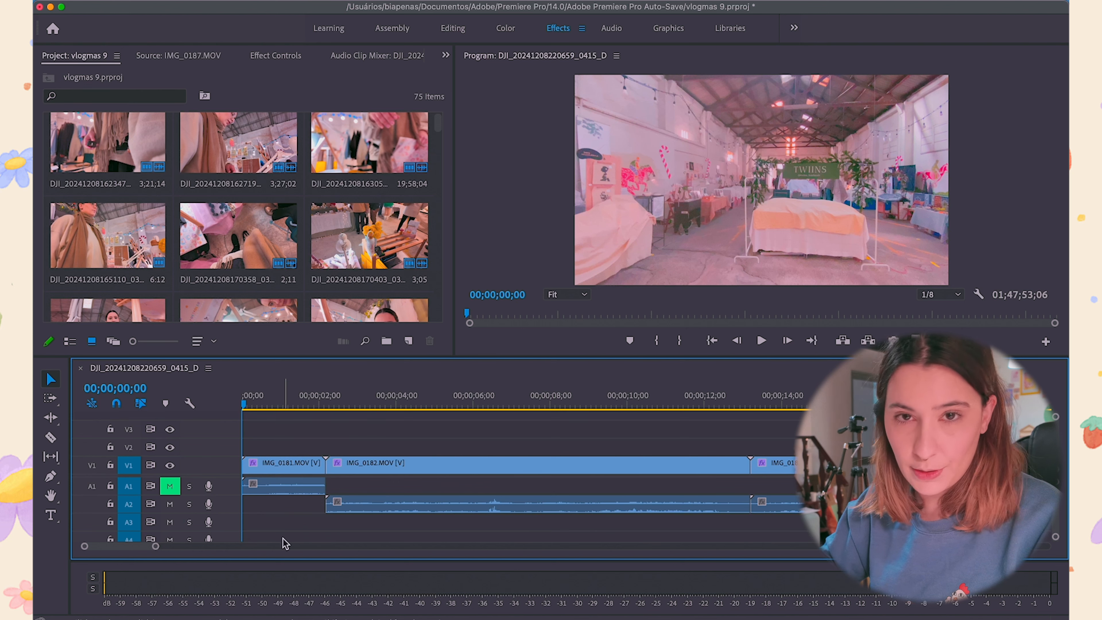
Move the audio of the IMG_0182.MOV clip to track A3
{"action": "left_click", "coordinate": [472, 505]}
{"action": "left_click_drag", "start_coordinate": [479, 510], "coordinate": [482, 528]}
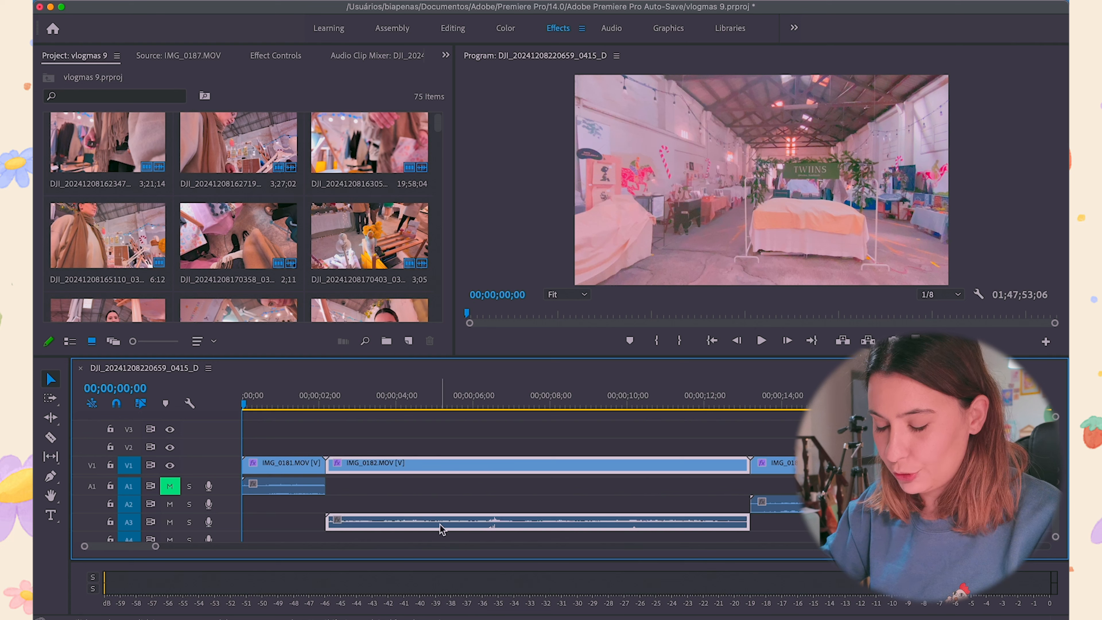
{"action": "scroll", "coordinate": [442, 528], "scroll_direction": "down", "scroll_amount": 1}
{"action": "scroll", "coordinate": [442, 529], "scroll_direction": "up", "scroll_amount": 1}
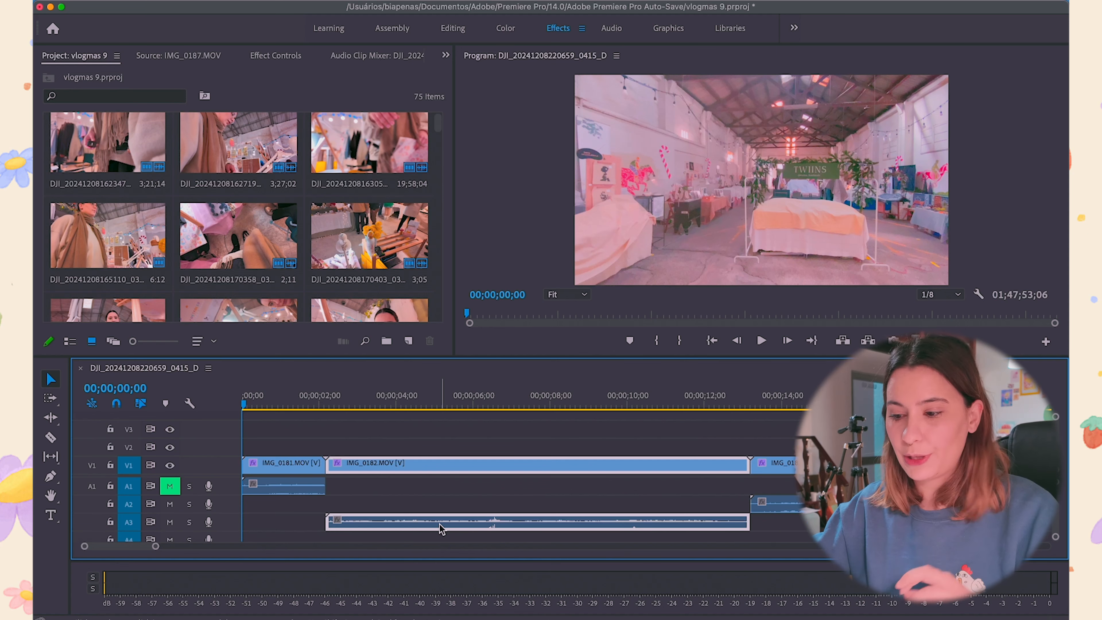
Move the audio of the IMG_0181.MOV clip at the sequence start to track A2
{"action": "left_click_drag", "start_coordinate": [155, 546], "coordinate": [313, 547]}
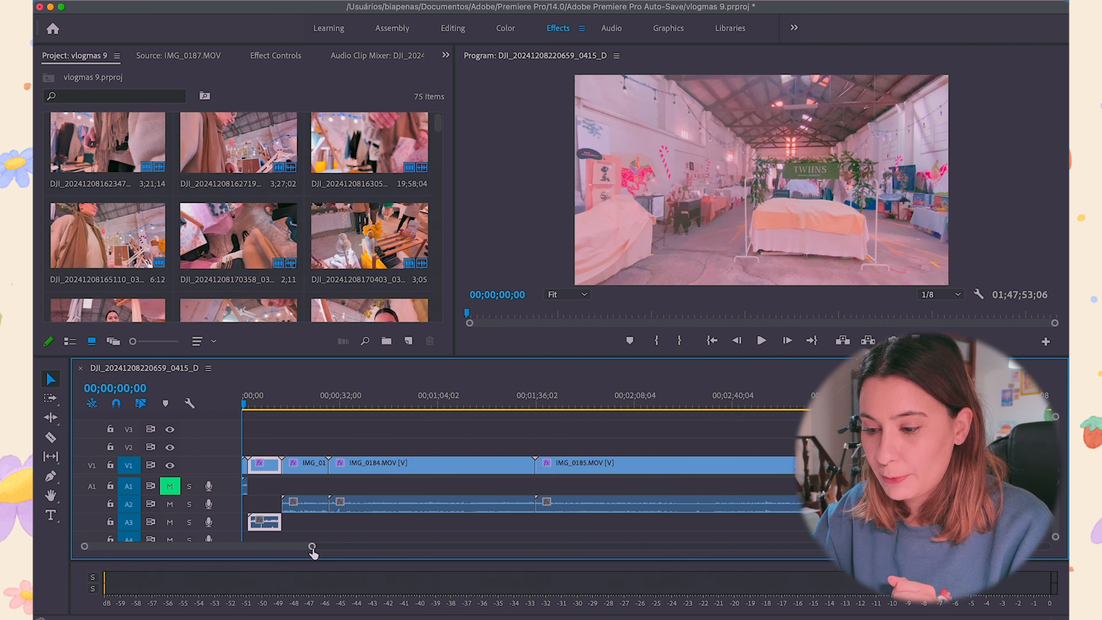
{"action": "left_click_drag", "start_coordinate": [310, 548], "coordinate": [196, 549]}
{"action": "left_click", "coordinate": [508, 528]}
{"action": "key", "text": "Delete"}
{"action": "scroll", "coordinate": [477, 521], "scroll_direction": "down", "scroll_amount": 2}
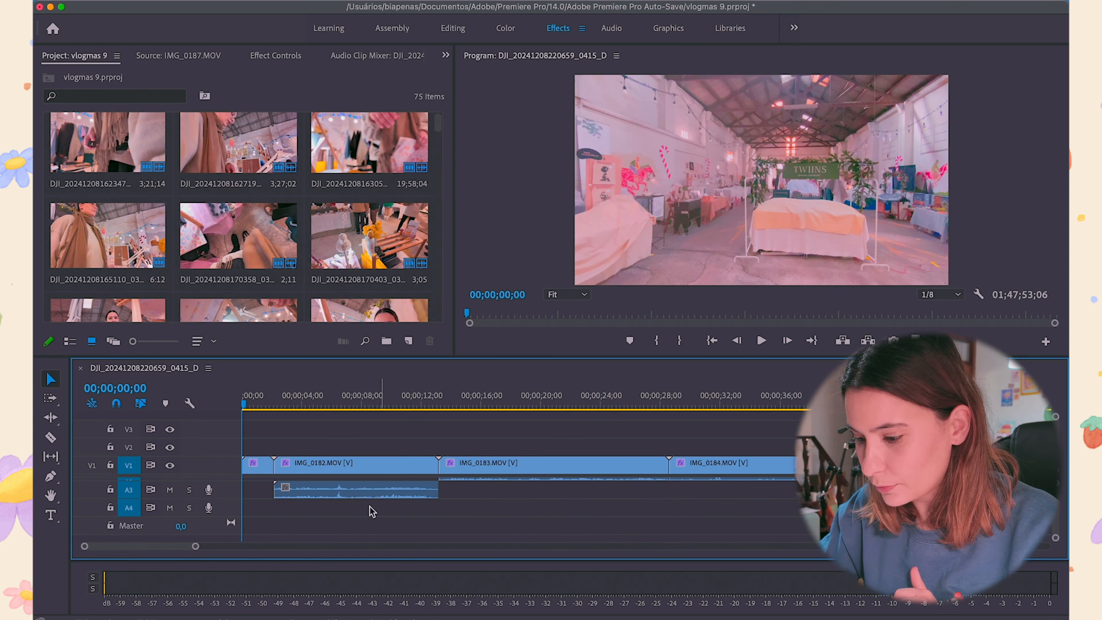
{"action": "scroll", "coordinate": [271, 494], "scroll_direction": "up", "scroll_amount": 2}
{"action": "left_click", "coordinate": [360, 523]}
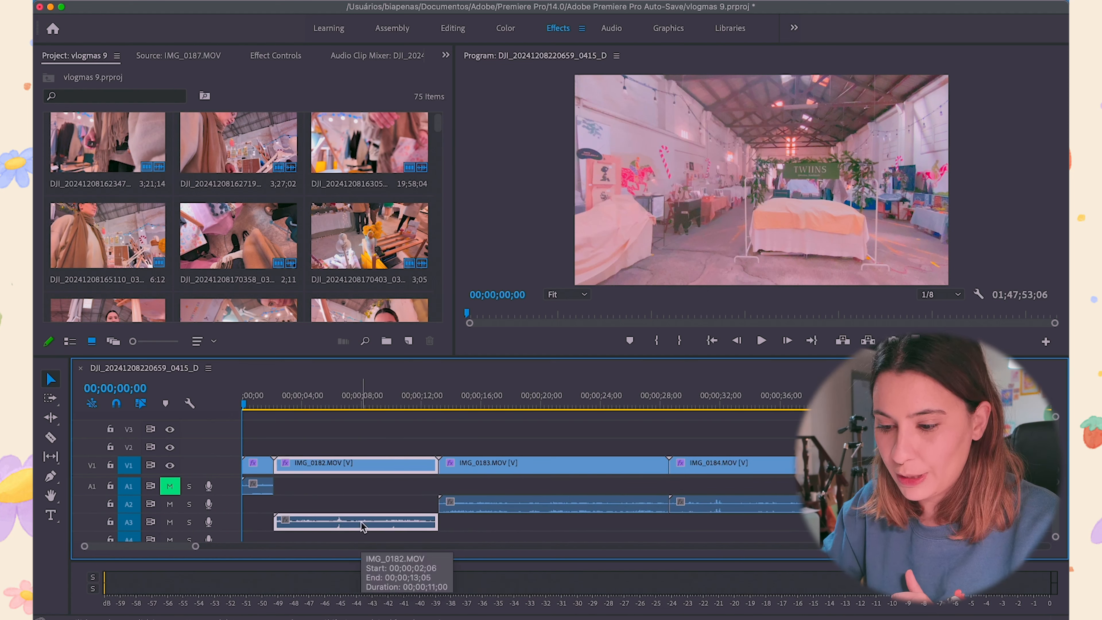
{"action": "left_click", "coordinate": [263, 421]}
{"action": "left_click_drag", "start_coordinate": [263, 495], "coordinate": [264, 512]}
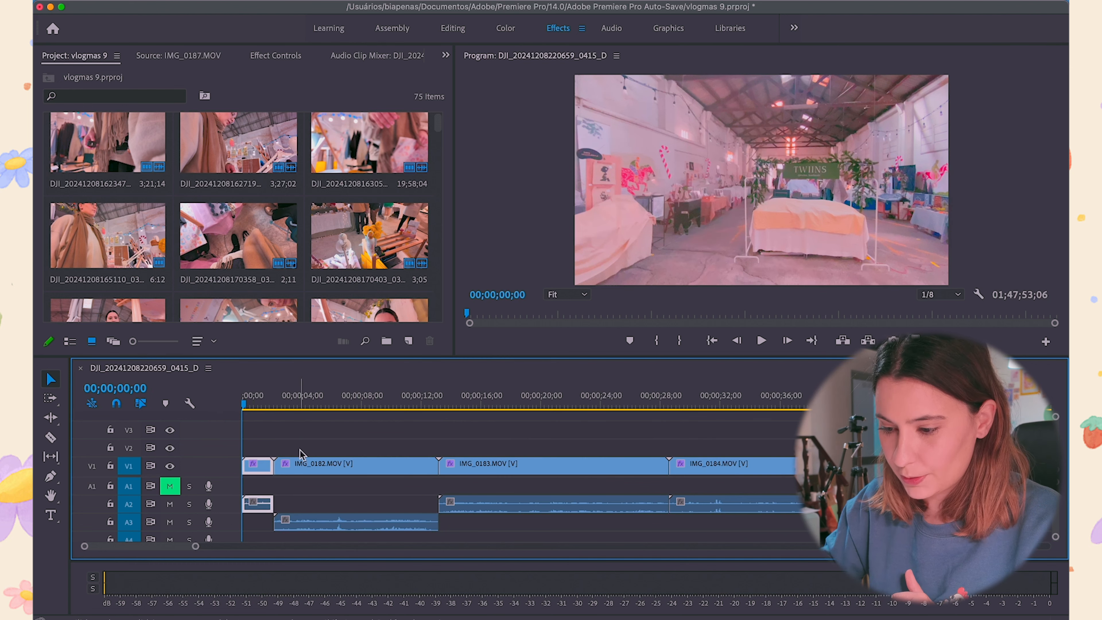
{"action": "left_click", "coordinate": [663, 521]}
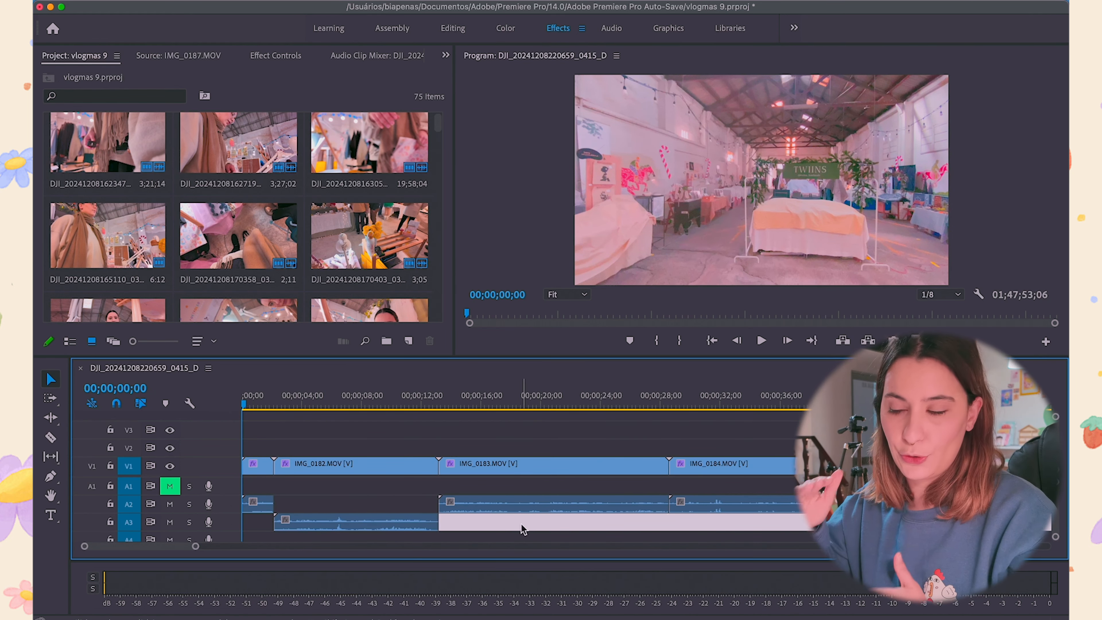
{"action": "key", "text": "Delete"}
Move the audio of both IMG_0183.MOV clips to track A3 and place the clips directly after IMG_0182.MOV
{"action": "left_click_drag", "start_coordinate": [195, 546], "coordinate": [136, 546]}
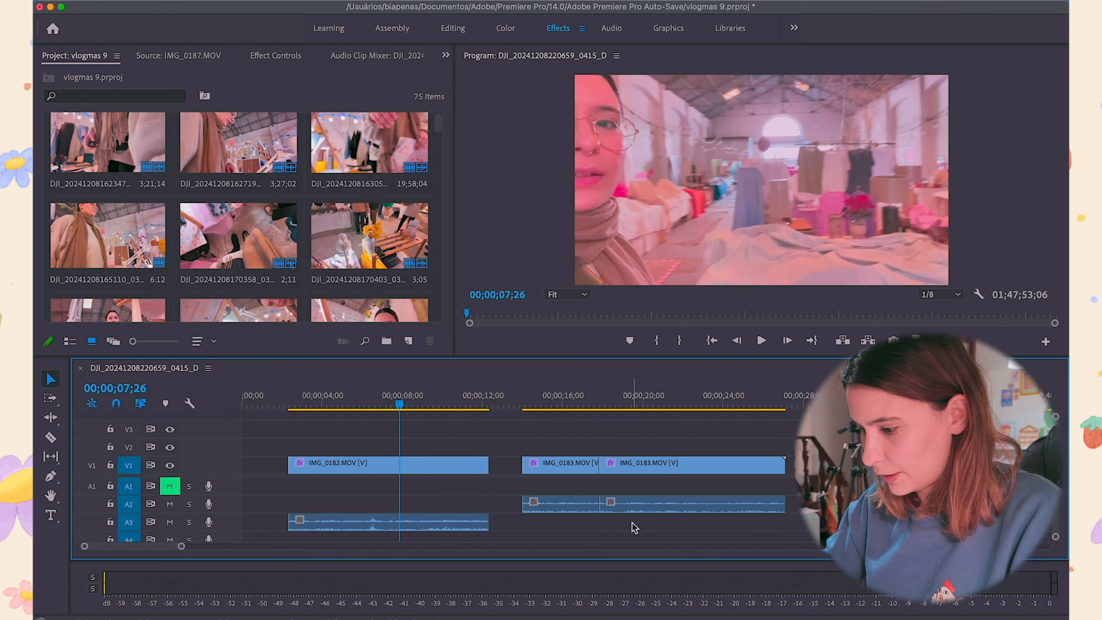
{"action": "left_click_drag", "start_coordinate": [549, 504], "coordinate": [523, 466]}
{"action": "left_click_drag", "start_coordinate": [606, 435], "coordinate": [406, 490]}
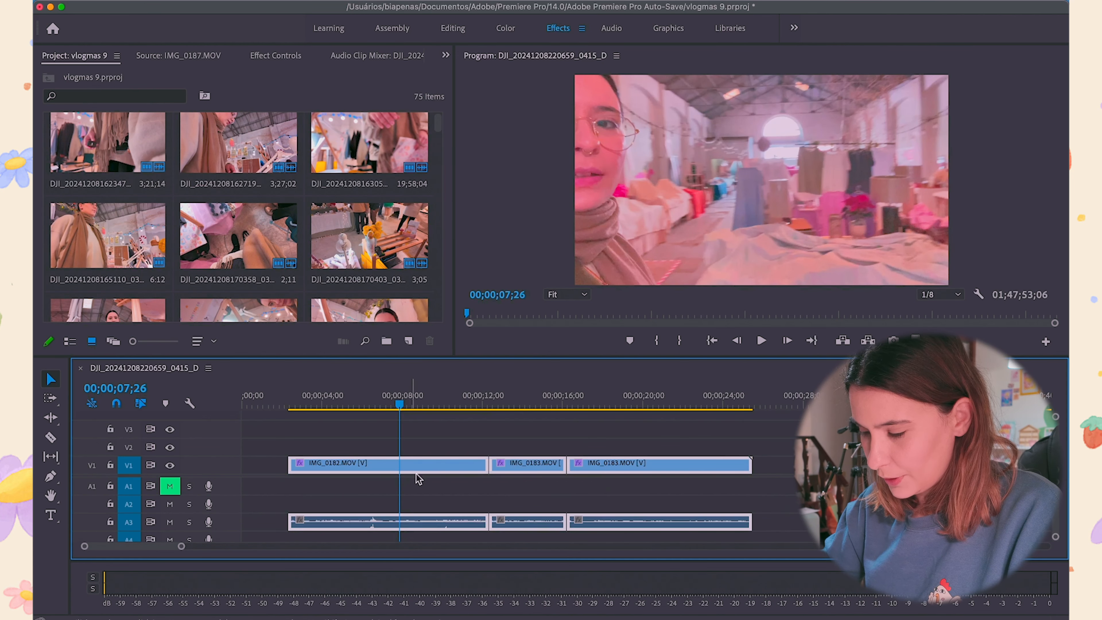
{"action": "right_click", "coordinate": [456, 472]}
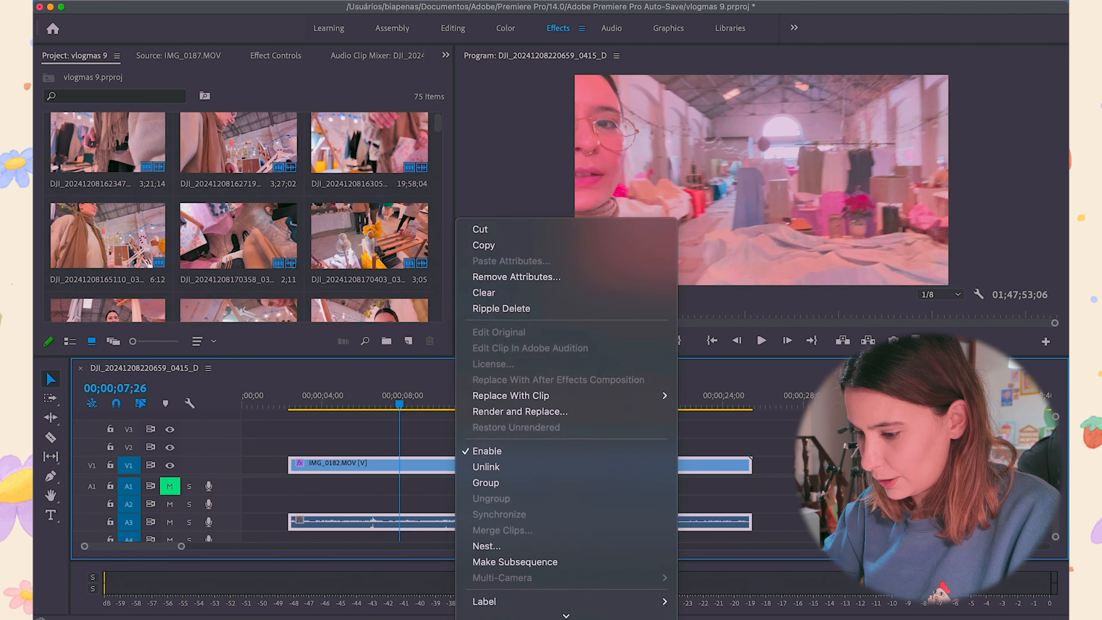
{"action": "scroll", "coordinate": [542, 499], "scroll_direction": "down", "scroll_amount": 3}
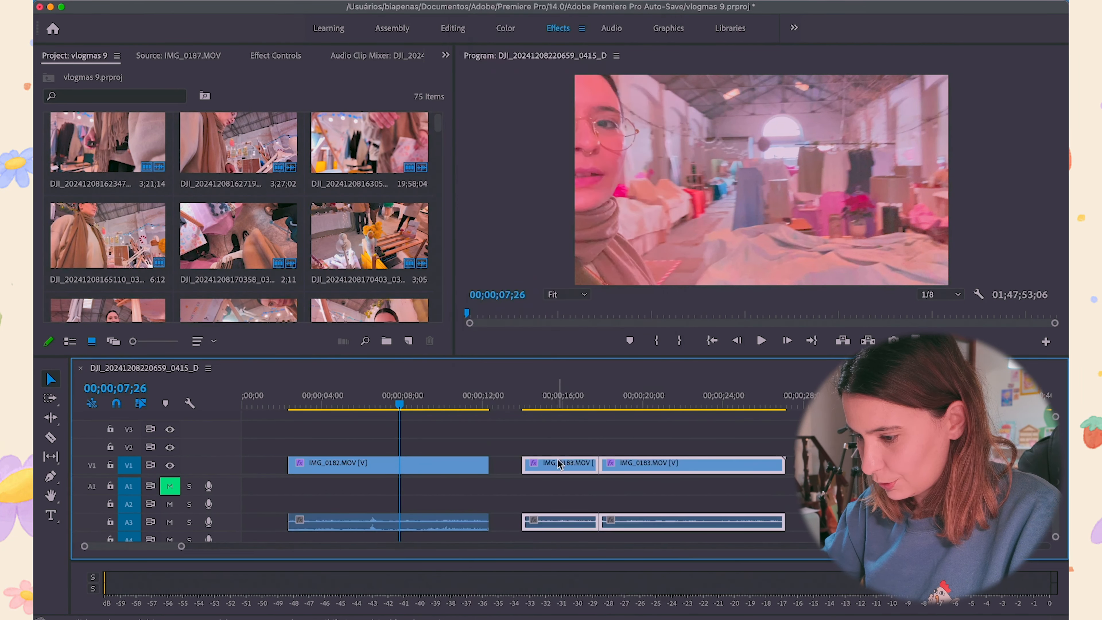
{"action": "left_click_drag", "start_coordinate": [557, 462], "coordinate": [524, 464]}
Raise the audio gain of the IMG_0182.MOV clip and both IMG_0183.MOV clips together
{"action": "left_click_drag", "start_coordinate": [571, 437], "coordinate": [454, 469]}
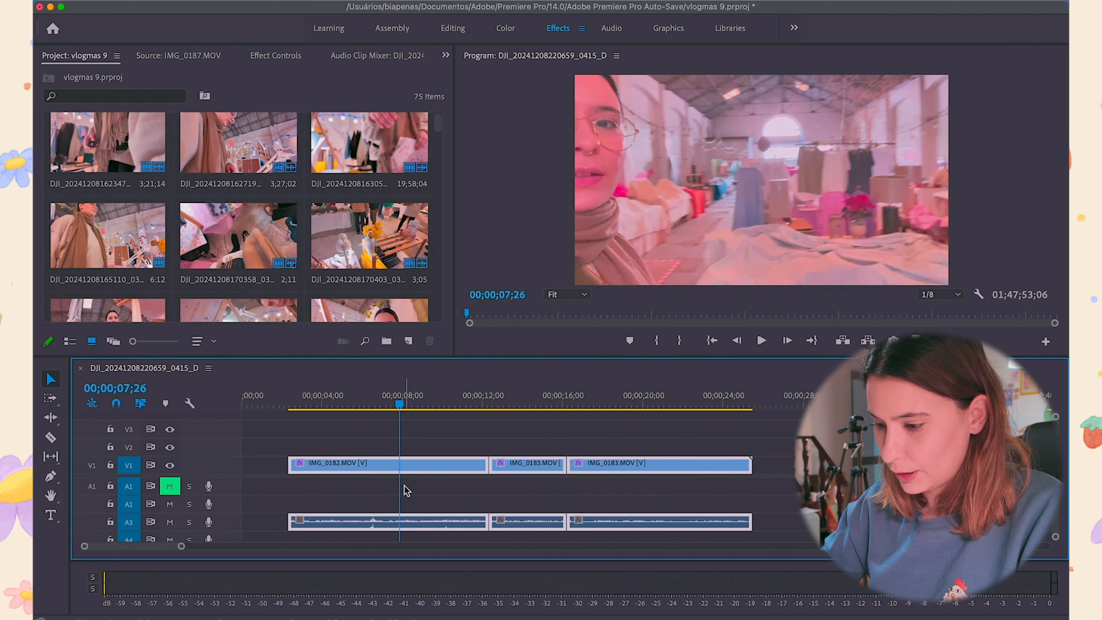
{"action": "right_click", "coordinate": [455, 472]}
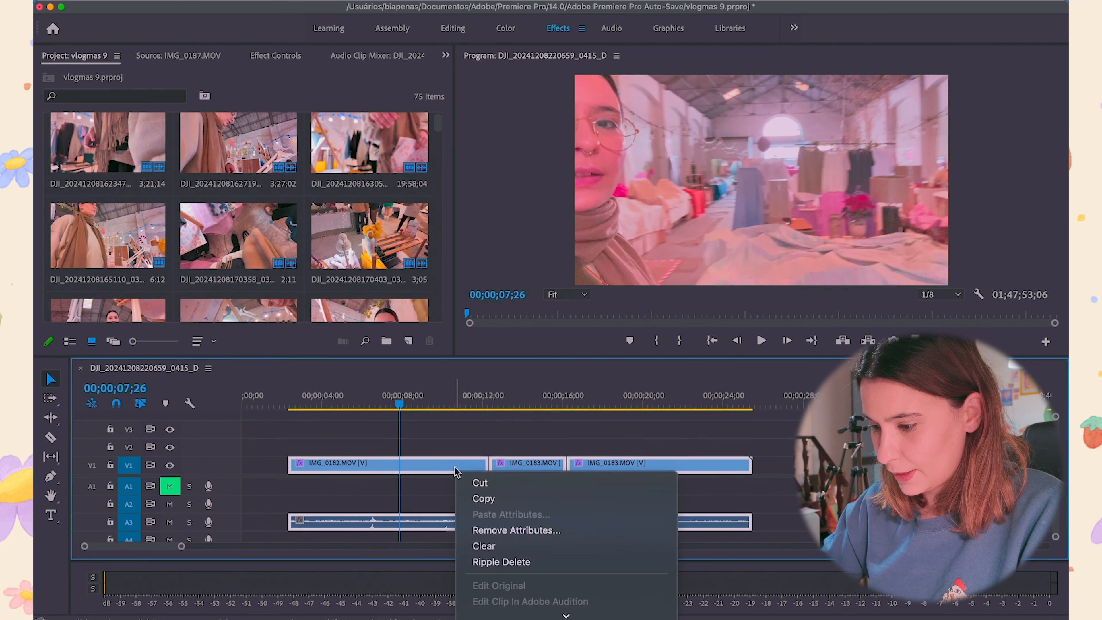
{"action": "scroll", "coordinate": [566, 391], "scroll_direction": "down", "scroll_amount": 10}
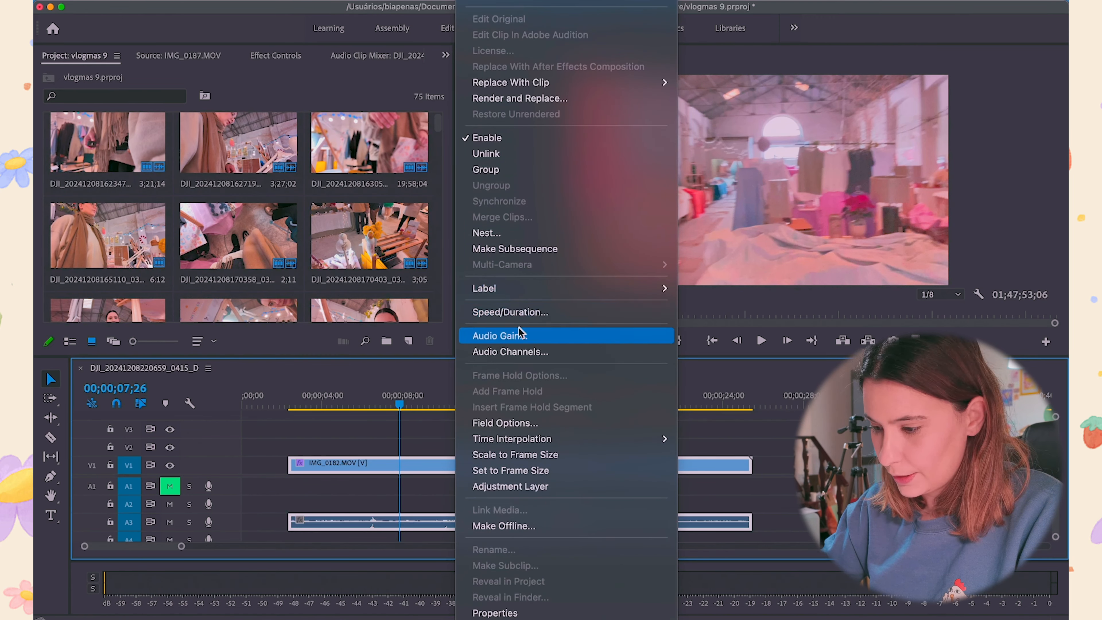
{"action": "left_click", "coordinate": [497, 337]}
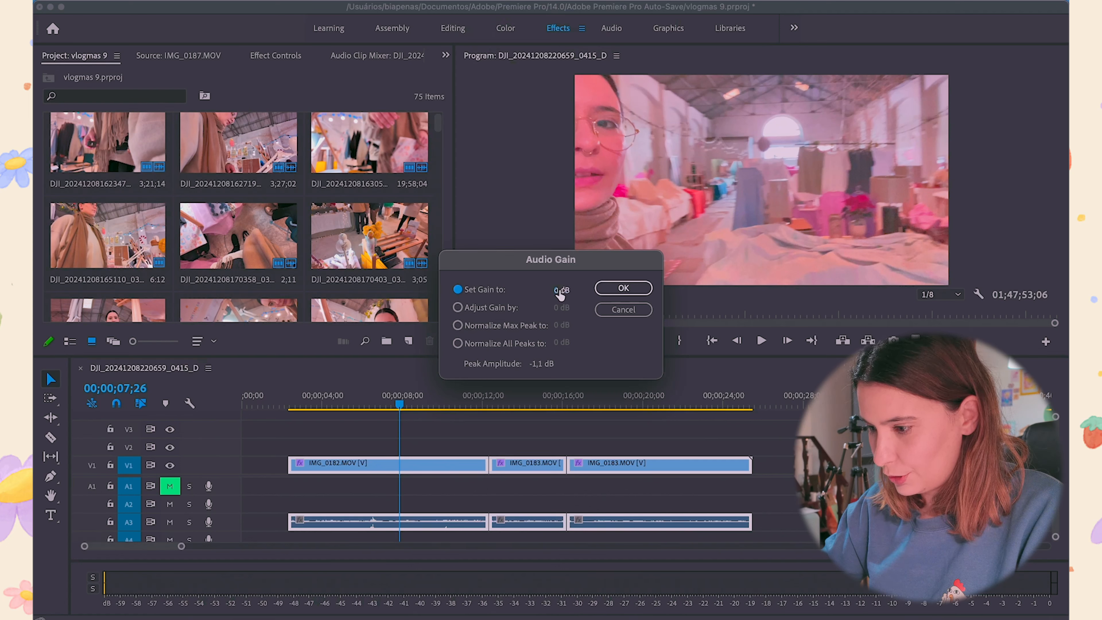
{"action": "key", "text": "Return"}
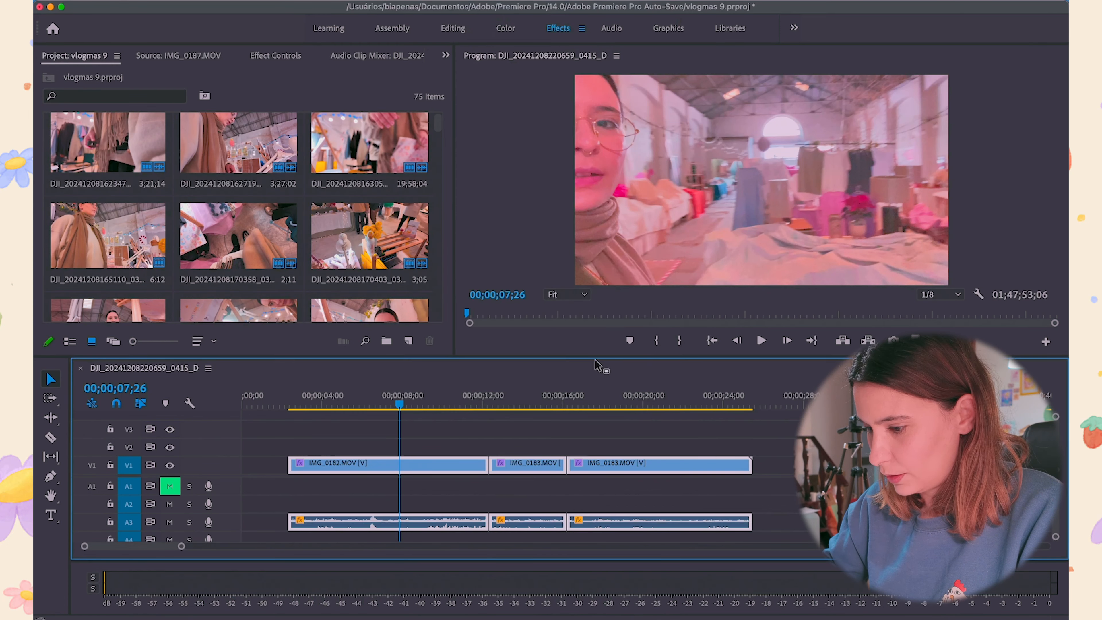
Play the opening of IMG_0182.MOV to check its boosted audio
{"action": "key", "text": "space"}
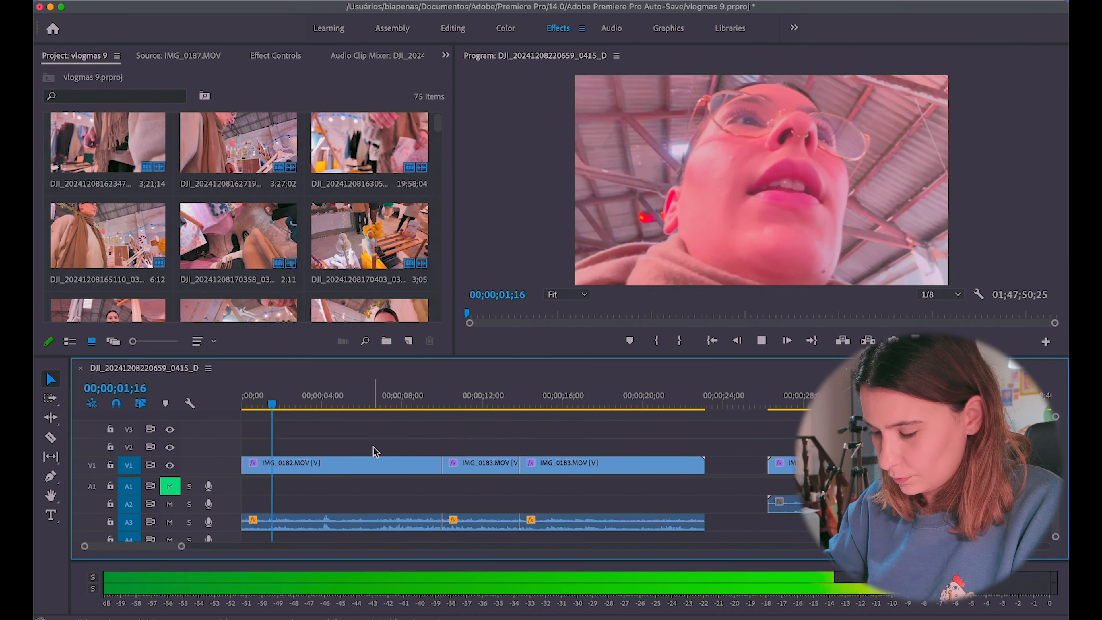
{"action": "key", "text": "XF86AudioRaiseVolume"}
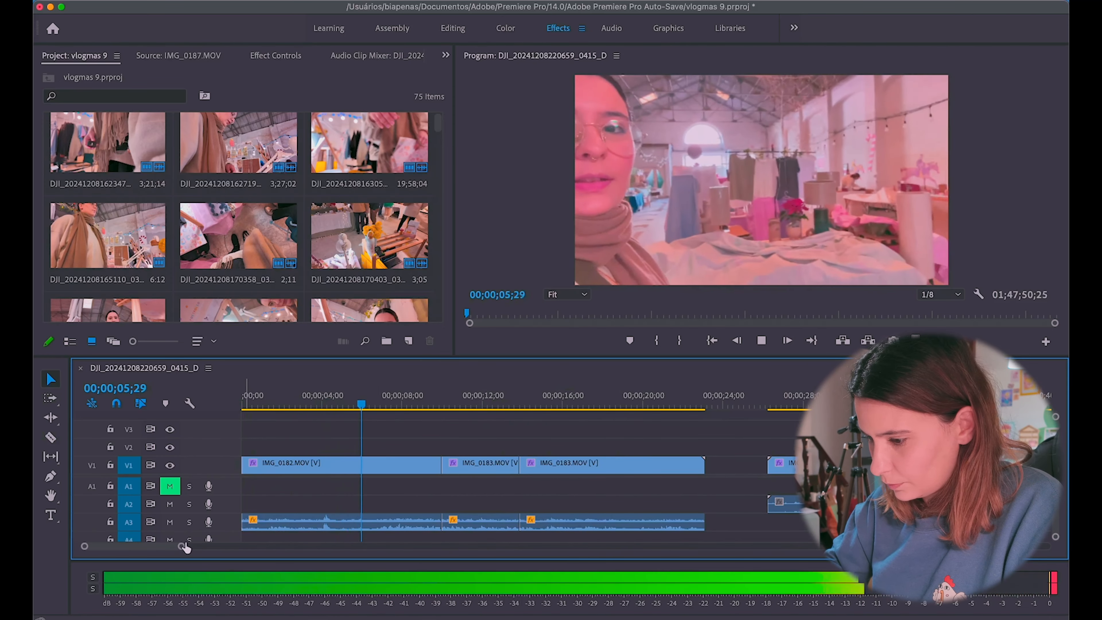
{"action": "left_click_drag", "start_coordinate": [182, 546], "coordinate": [158, 546]}
{"action": "left_click", "coordinate": [378, 404]}
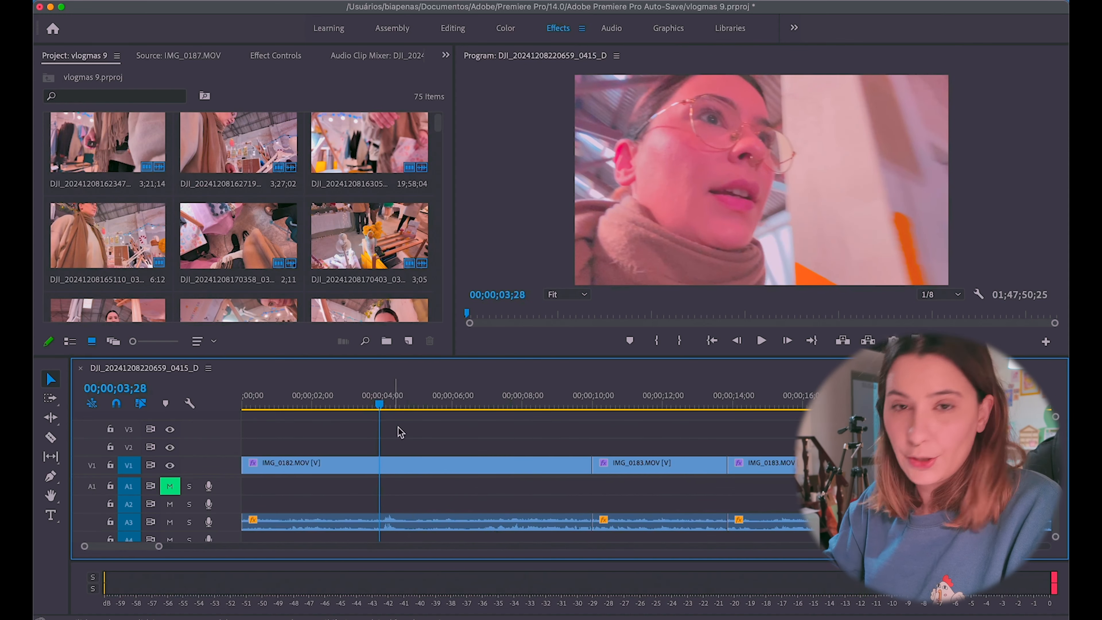
Cut about half a second out of IMG_0182.MOV from 00;00;04;01 and move the remainder against the first part
{"action": "left_click_drag", "start_coordinate": [382, 403], "coordinate": [396, 410]}
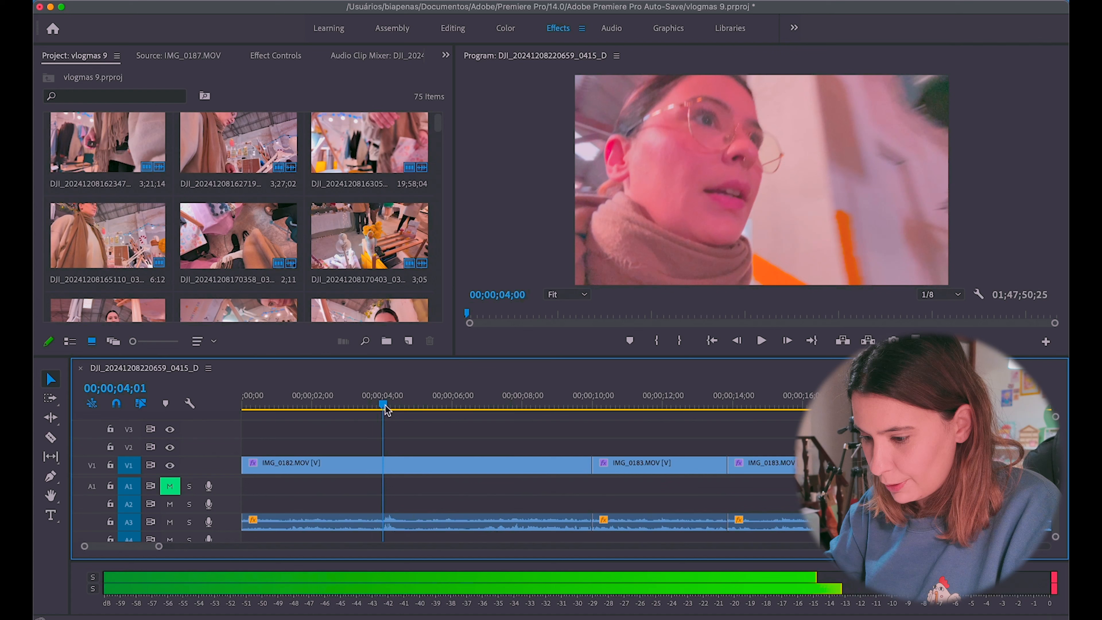
{"action": "key", "text": "c"}
{"action": "left_click", "coordinate": [384, 466]}
{"action": "left_click_drag", "start_coordinate": [384, 413], "coordinate": [395, 419]}
{"action": "key", "text": "c"}
{"action": "left_click", "coordinate": [398, 464]}
{"action": "key", "text": "v"}
{"action": "left_click_drag", "start_coordinate": [404, 464], "coordinate": [388, 464]}
{"action": "left_click_drag", "start_coordinate": [392, 410], "coordinate": [376, 410]}
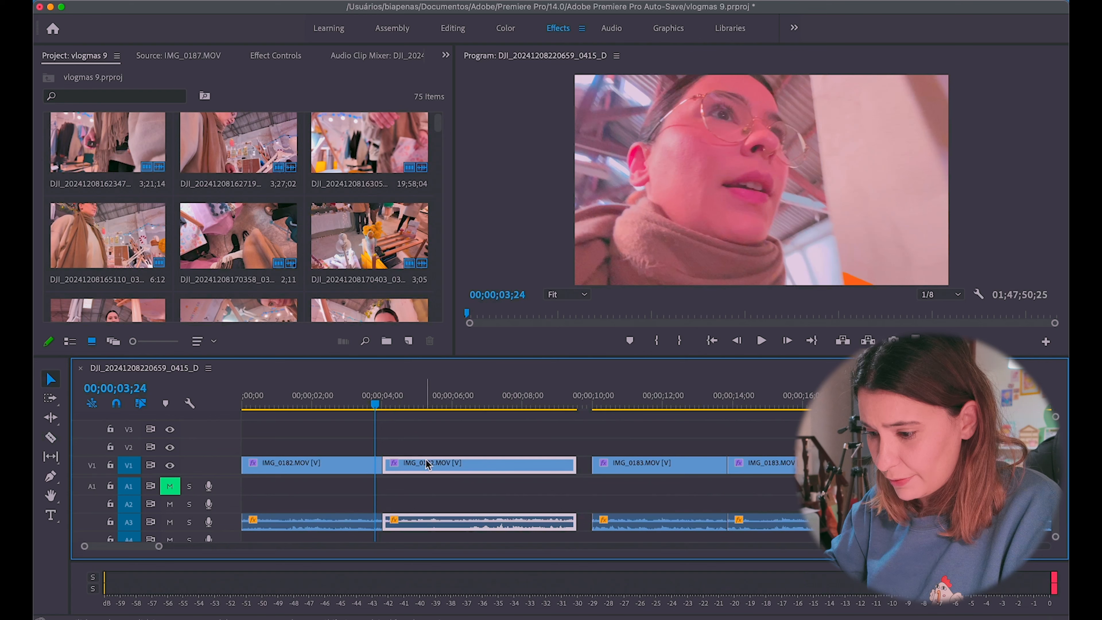
Play across the new cut and move the IMG_0183.MOV clips directly after IMG_0182.MOV without gaps
{"action": "left_click", "coordinate": [470, 441]}
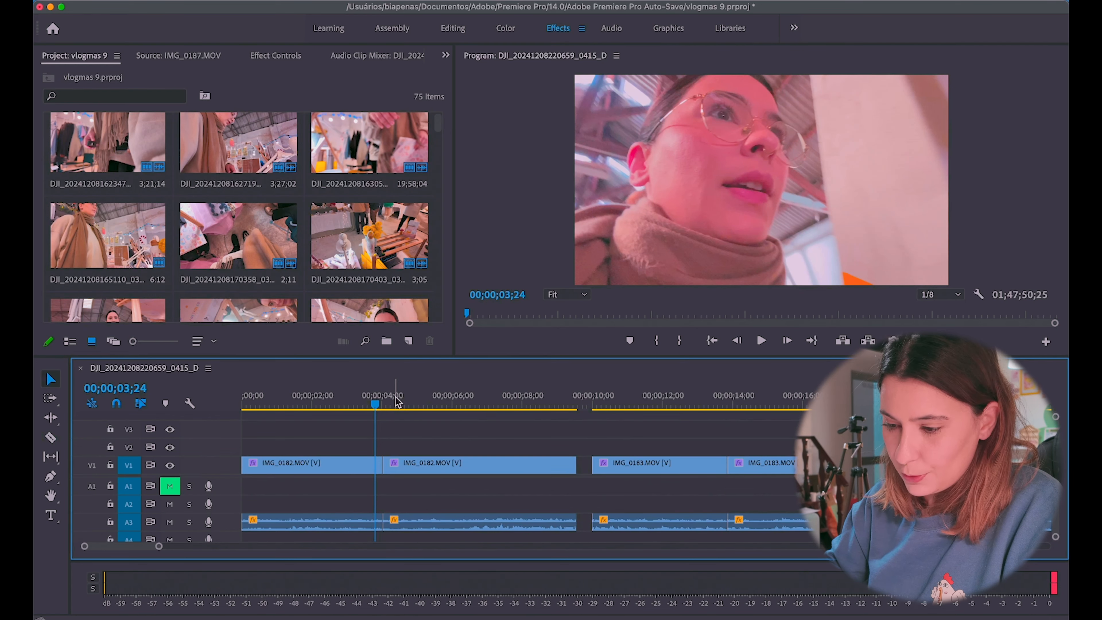
{"action": "key", "text": "space"}
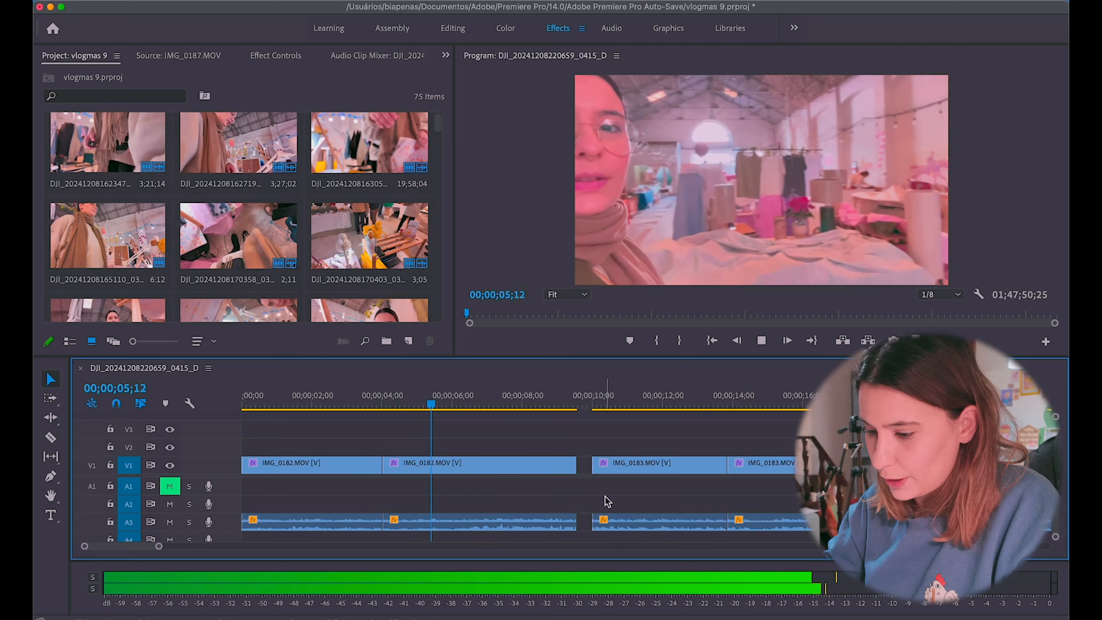
{"action": "left_click_drag", "start_coordinate": [613, 464], "coordinate": [600, 463]}
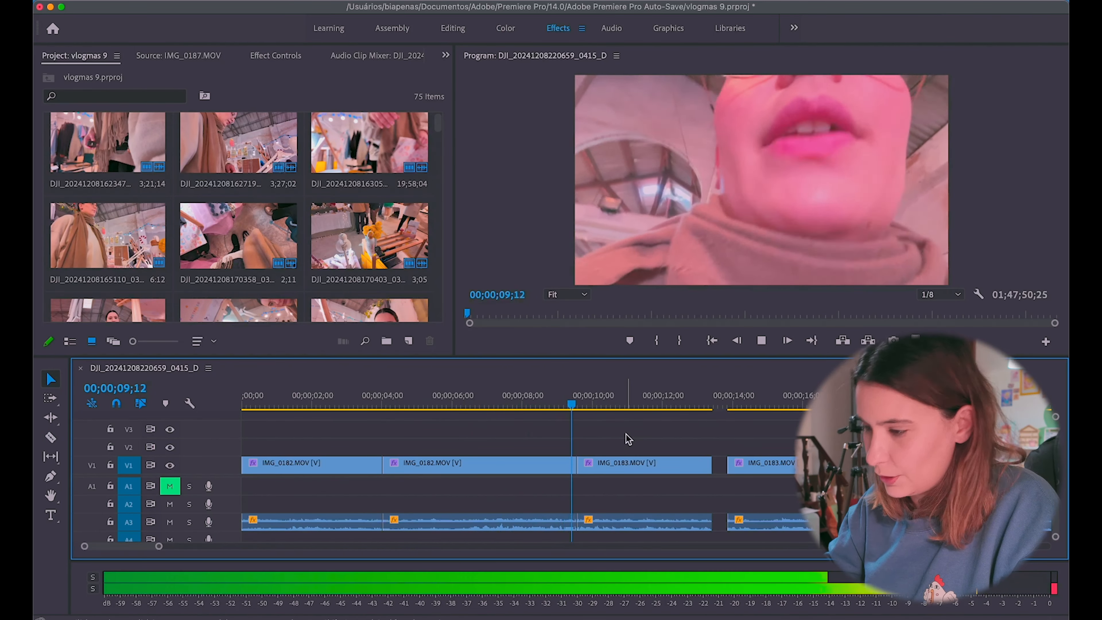
{"action": "key", "text": "XF86AudioRaiseVolume"}
{"action": "key", "text": "Down"}
Play the last IMG_0183.MOV clip and move IMG_0184.MOV directly after it
{"action": "left_click", "coordinate": [733, 497]}
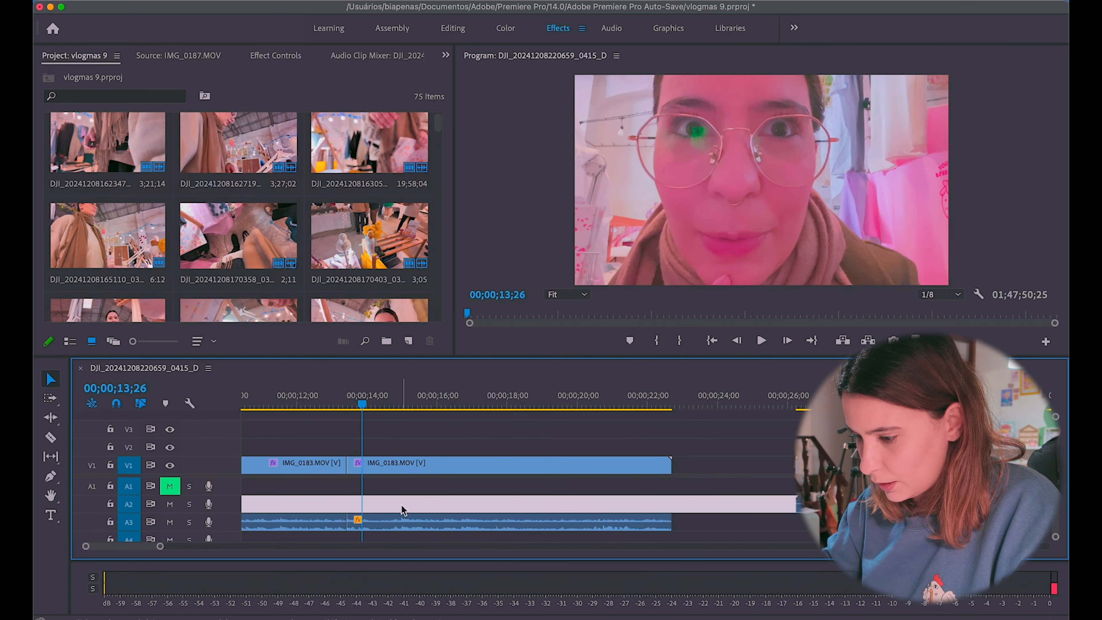
{"action": "key", "text": "space"}
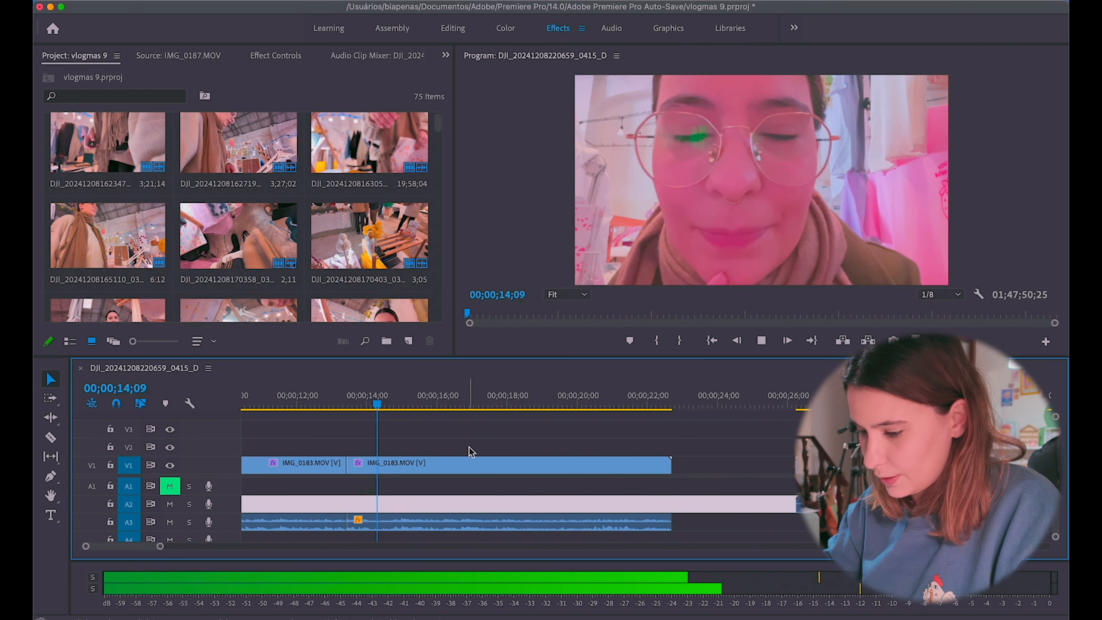
{"action": "key", "text": "Delete"}
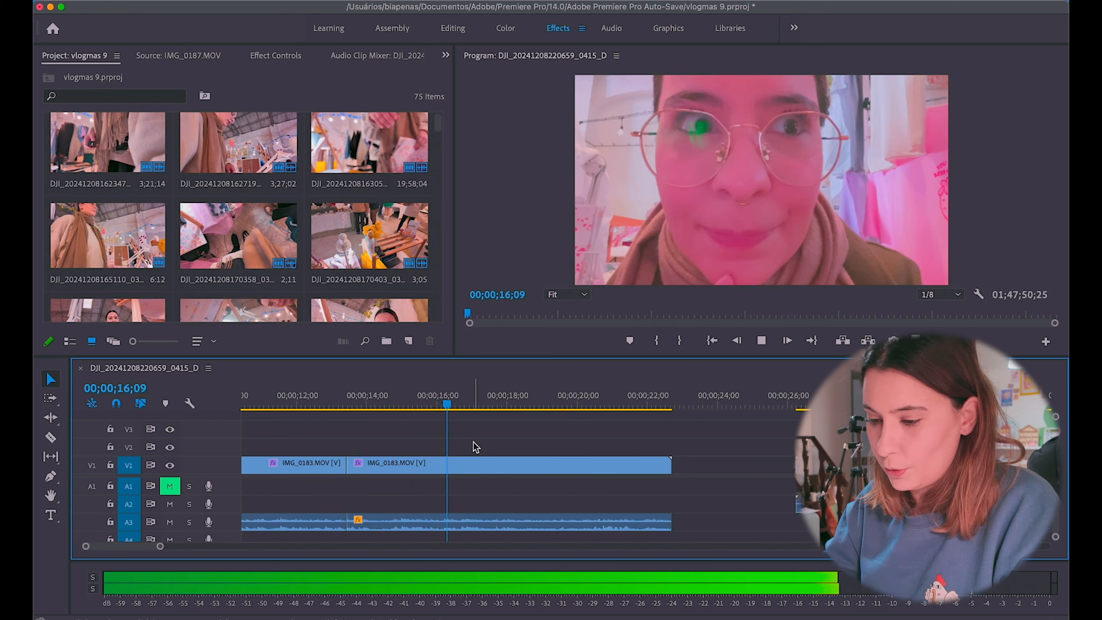
{"action": "left_click_drag", "start_coordinate": [816, 465], "coordinate": [694, 465]}
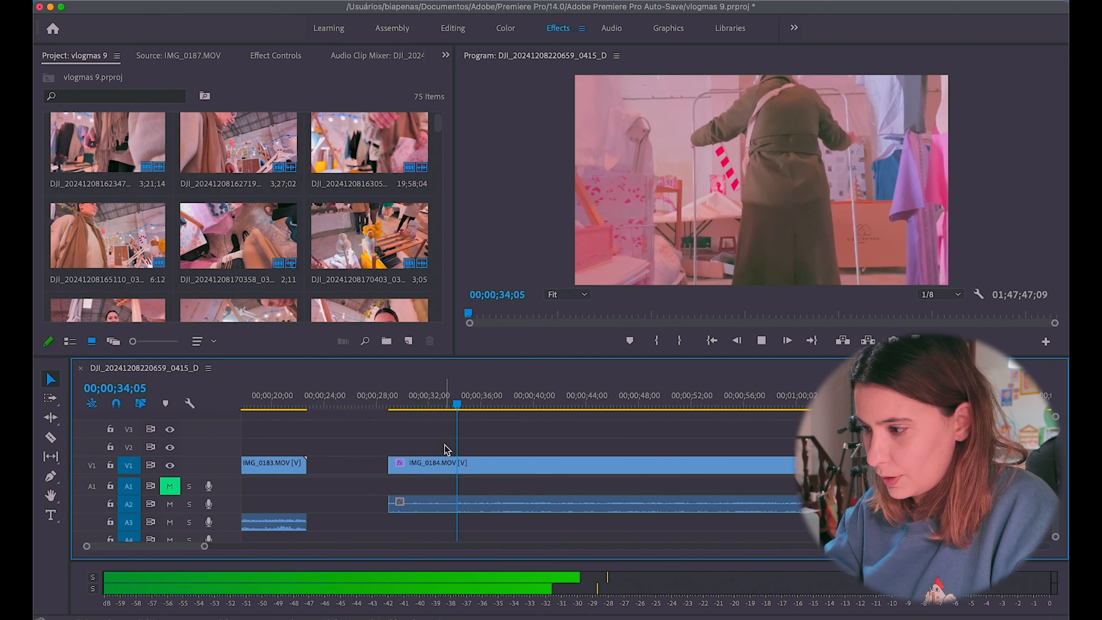
Split IMG_0184.MOV at 00;00;34;05 and move the part before the cut directly after the last IMG_0183.MOV clip
{"action": "key", "text": "space"}
{"action": "key", "text": "c"}
{"action": "left_click", "coordinate": [457, 465]}
{"action": "key", "text": "v"}
{"action": "left_click_drag", "start_coordinate": [428, 465], "coordinate": [350, 470]}
Split the remaining IMG_0184.MOV at 00;00;53;21 and move the part before the cut directly after the previously kept section
{"action": "left_click_drag", "start_coordinate": [204, 546], "coordinate": [235, 546]}
{"action": "left_click", "coordinate": [534, 437]}
{"action": "left_click_drag", "start_coordinate": [504, 406], "coordinate": [605, 408]}
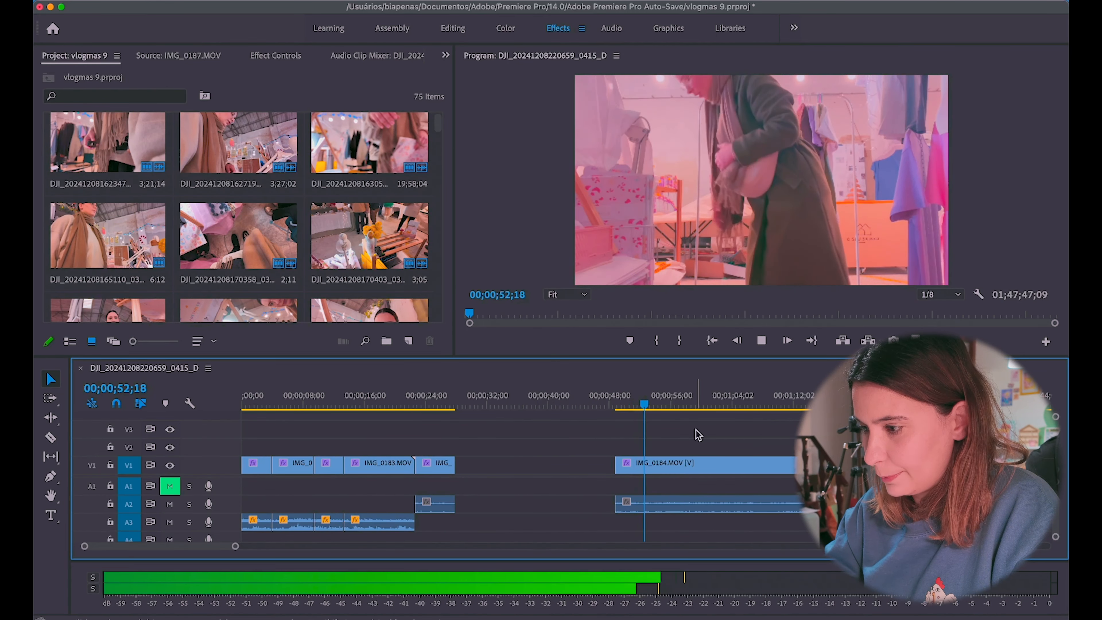
{"action": "key", "text": "space"}
{"action": "key", "text": "c"}
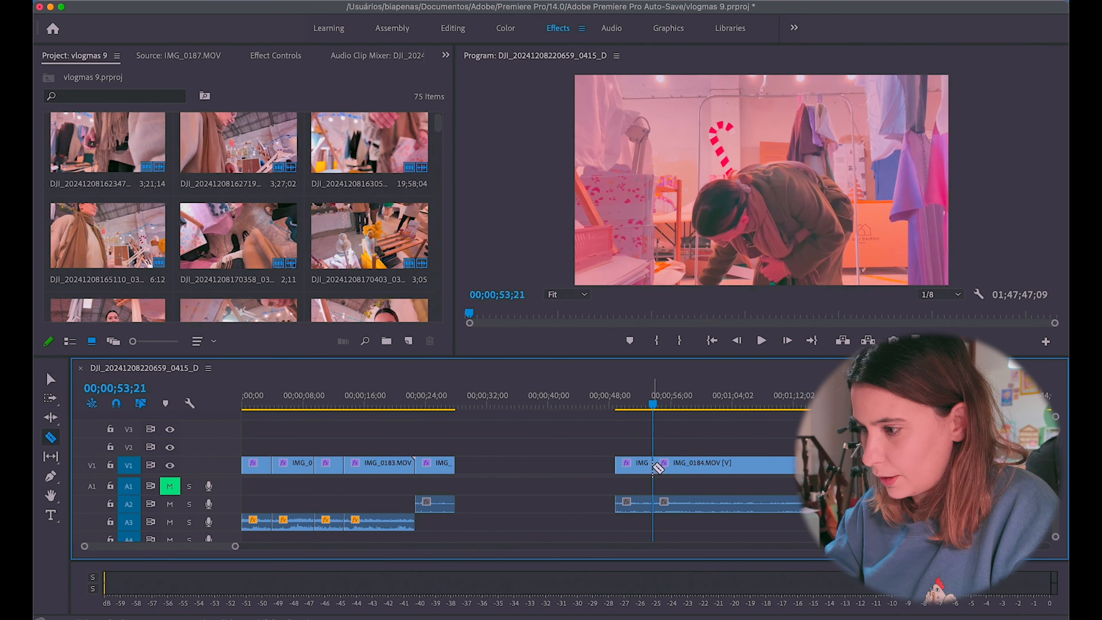
{"action": "key", "text": "v"}
{"action": "left_click_drag", "start_coordinate": [649, 467], "coordinate": [488, 466]}
{"action": "left_click", "coordinate": [583, 463]}
{"action": "left_click", "coordinate": [713, 433]}
Try to speed up the full IMG_0185.MOV clip with a higher Speed/Duration percentage
{"action": "left_click_drag", "start_coordinate": [658, 400], "coordinate": [803, 402]}
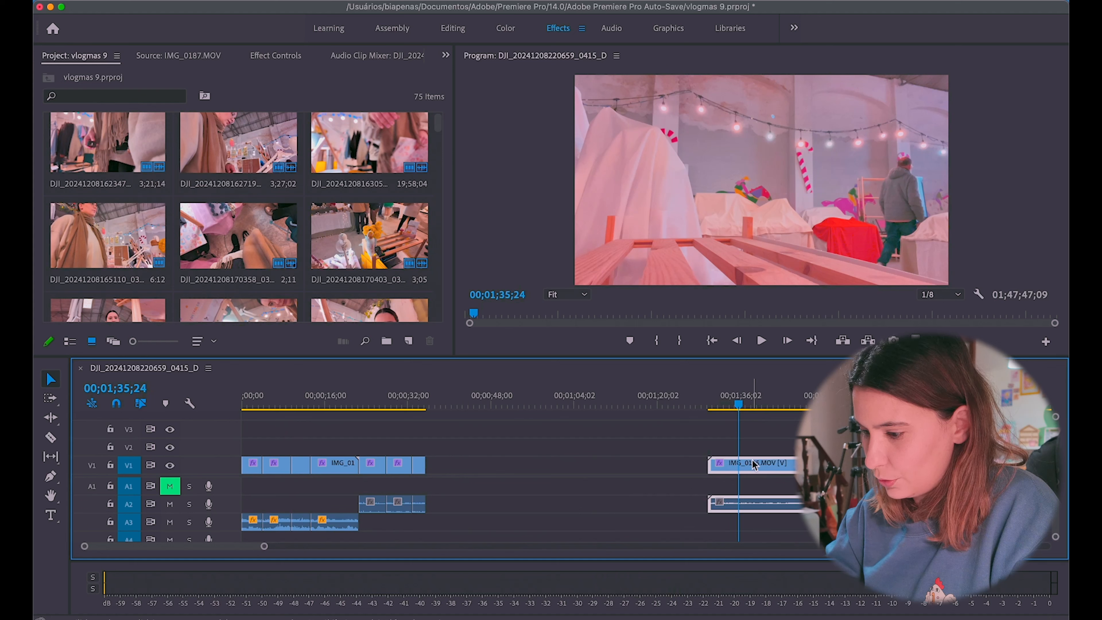
{"action": "right_click", "coordinate": [760, 466]}
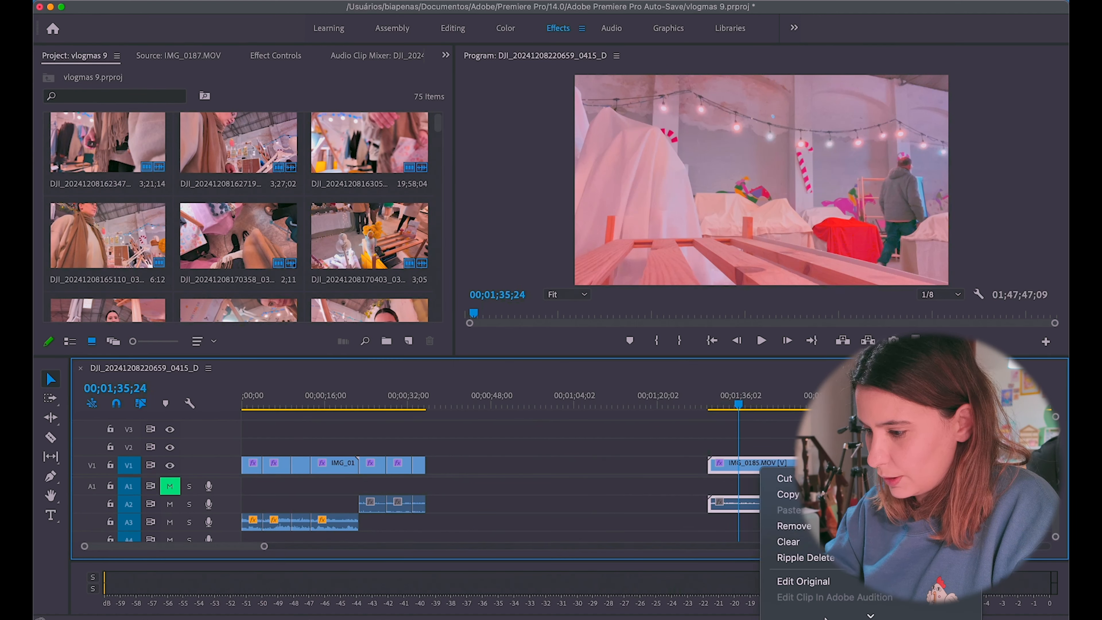
{"action": "scroll", "coordinate": [815, 304], "scroll_direction": "down", "scroll_amount": 3}
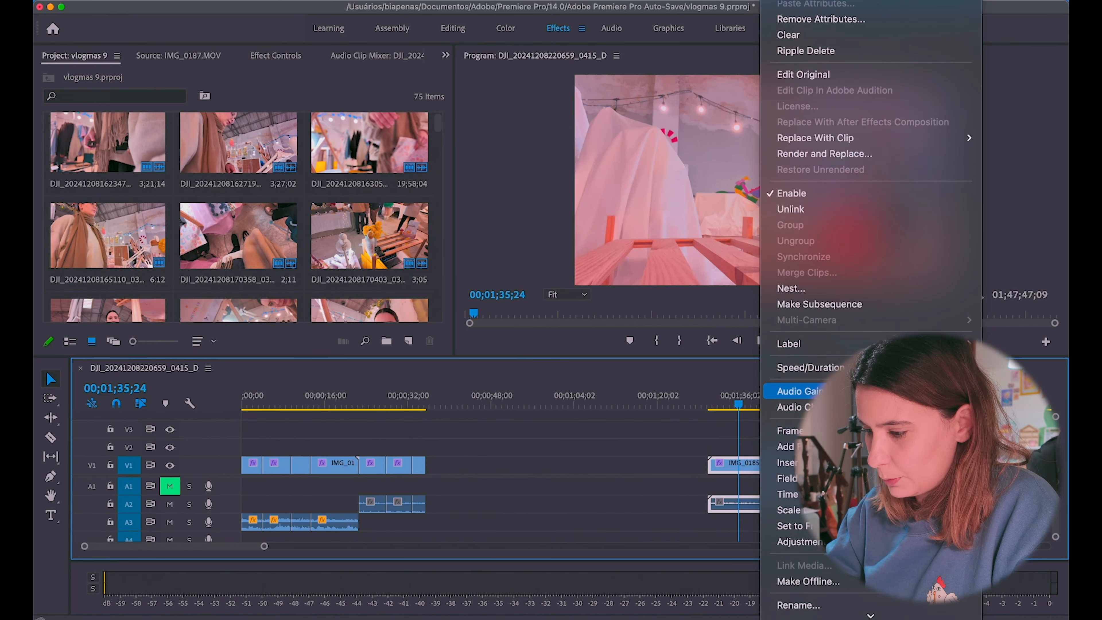
{"action": "left_click", "coordinate": [810, 367]}
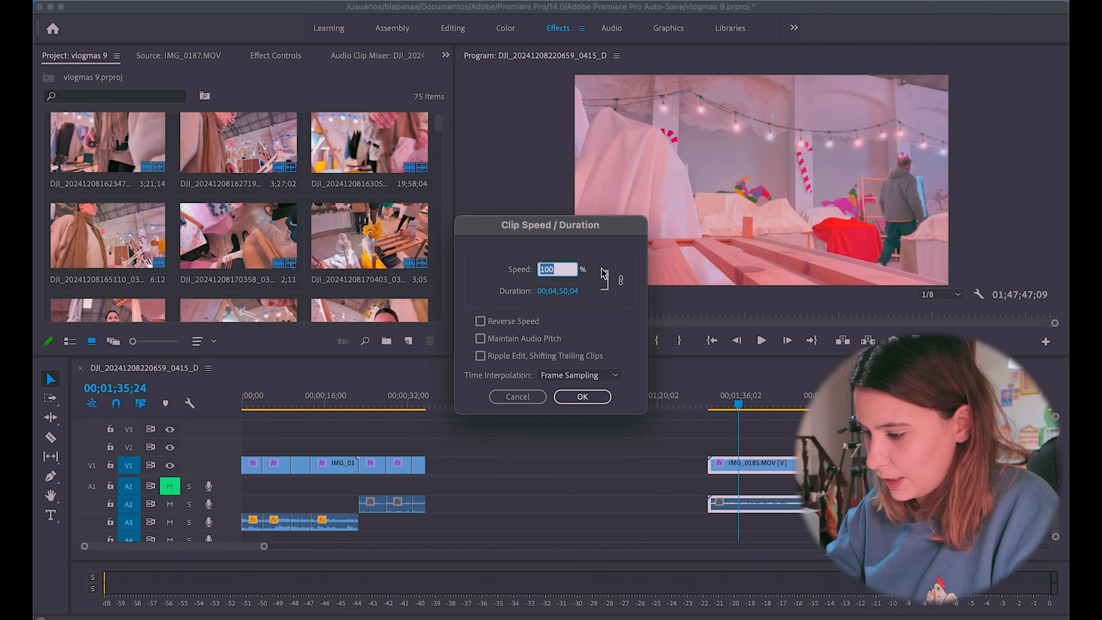
{"action": "left_click", "coordinate": [572, 270]}
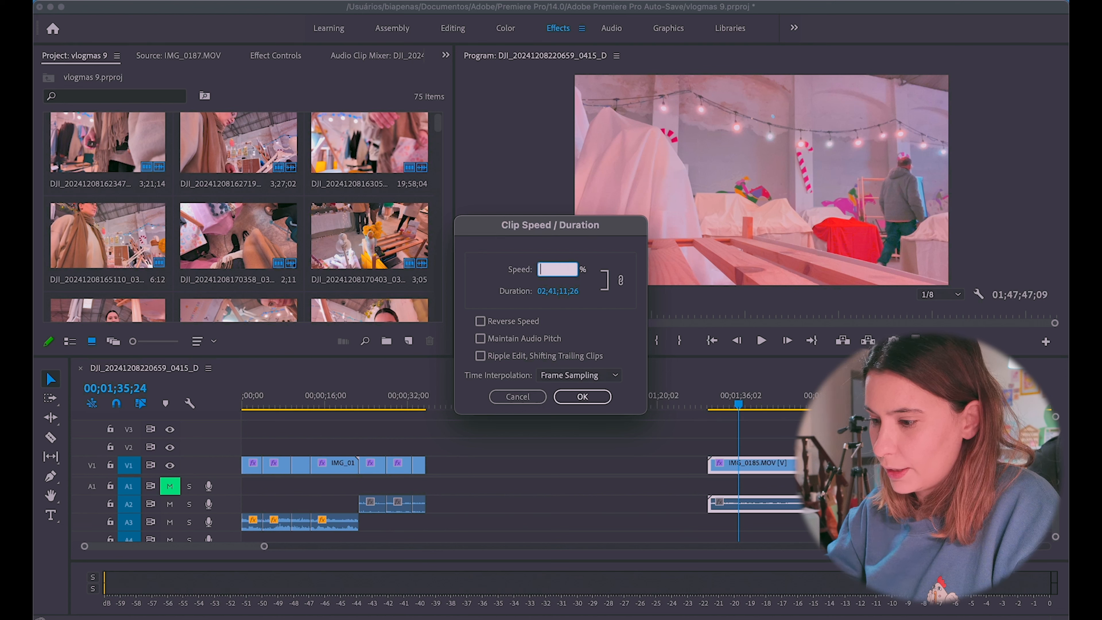
{"action": "key", "text": "Return"}
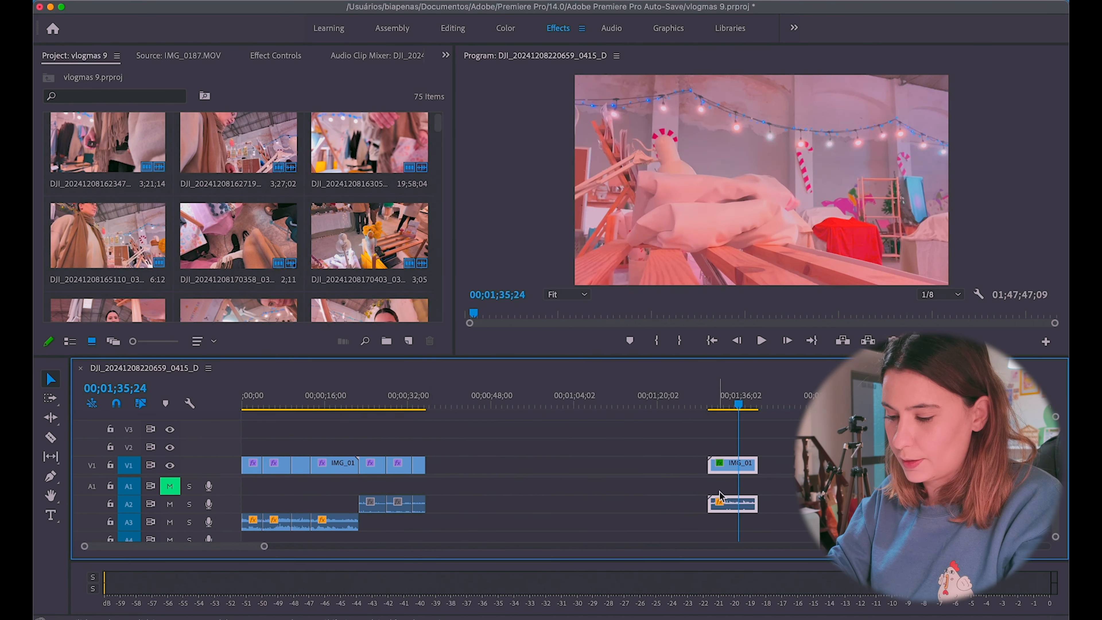
Play the sped-up IMG_0185.MOV clip from its beginning to review the faster footage
{"action": "left_click", "coordinate": [713, 401]}
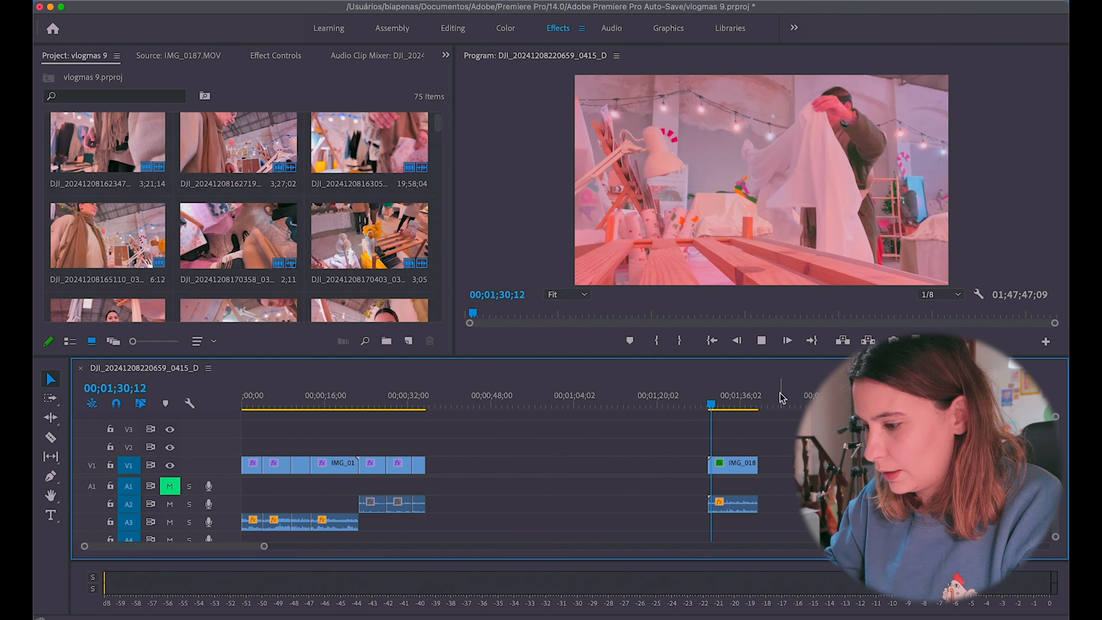
{"action": "key", "text": "space"}
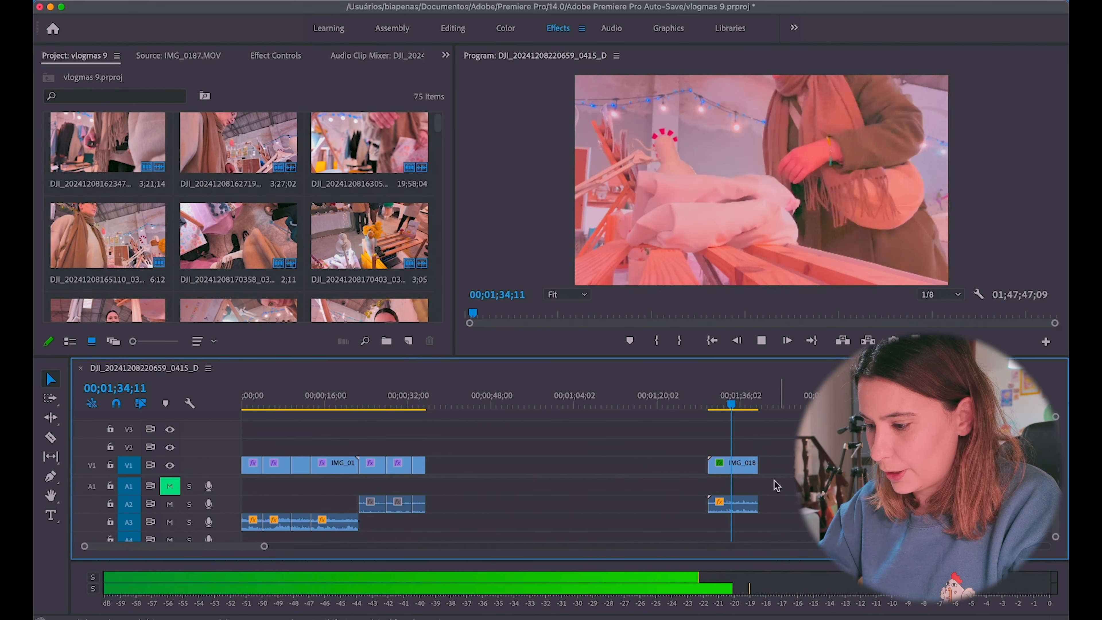
{"action": "left_click_drag", "start_coordinate": [734, 504], "coordinate": [734, 491]}
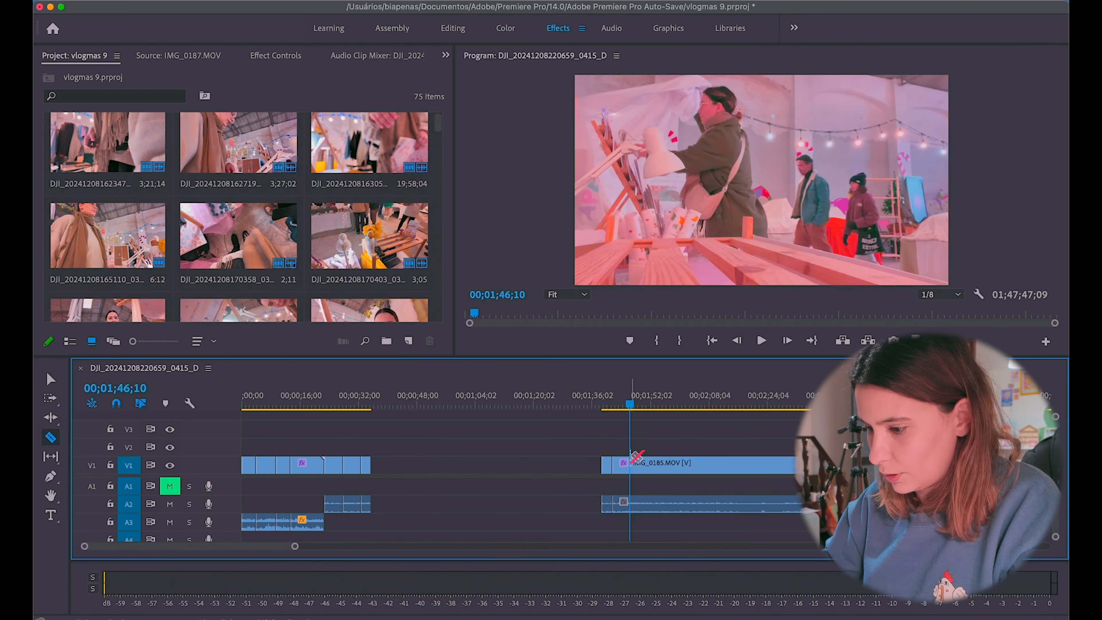
Split off another short section of IMG_0185.MOV and keep it directly after the sections already cut
{"action": "left_click", "coordinate": [631, 470]}
{"action": "key", "text": "v"}
{"action": "left_click", "coordinate": [655, 460]}
{"action": "left_click_drag", "start_coordinate": [655, 461], "coordinate": [636, 462]}
{"action": "left_click", "coordinate": [612, 408]}
{"action": "key", "text": "space"}
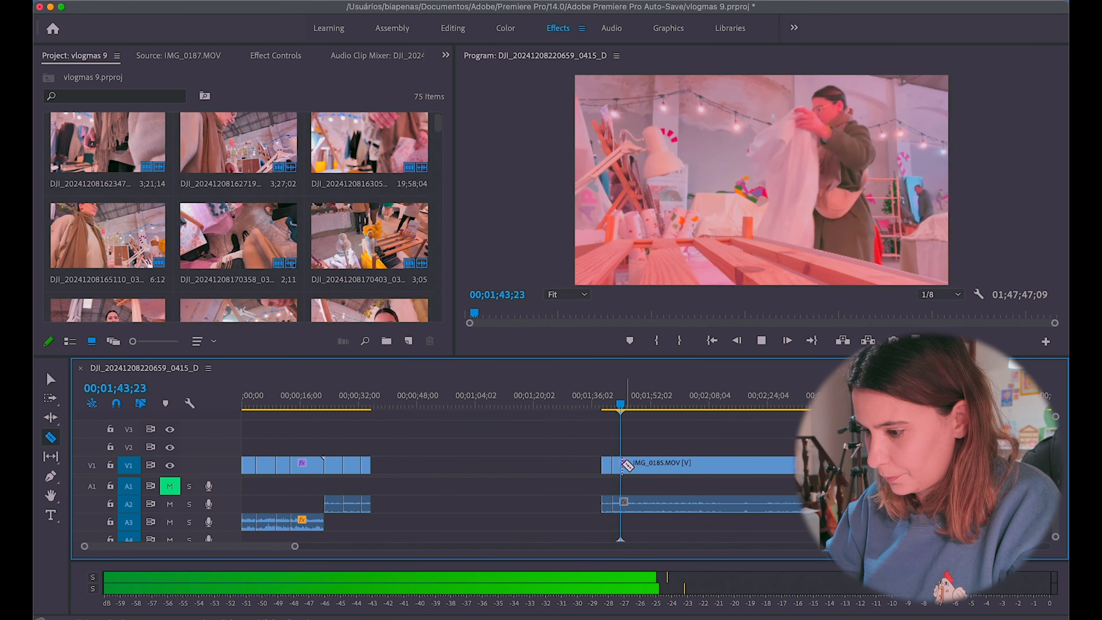
Trim the start of the remaining IMG_0185.MOV clip to 00;02;03;16 and play on from there
{"action": "left_click", "coordinate": [694, 393]}
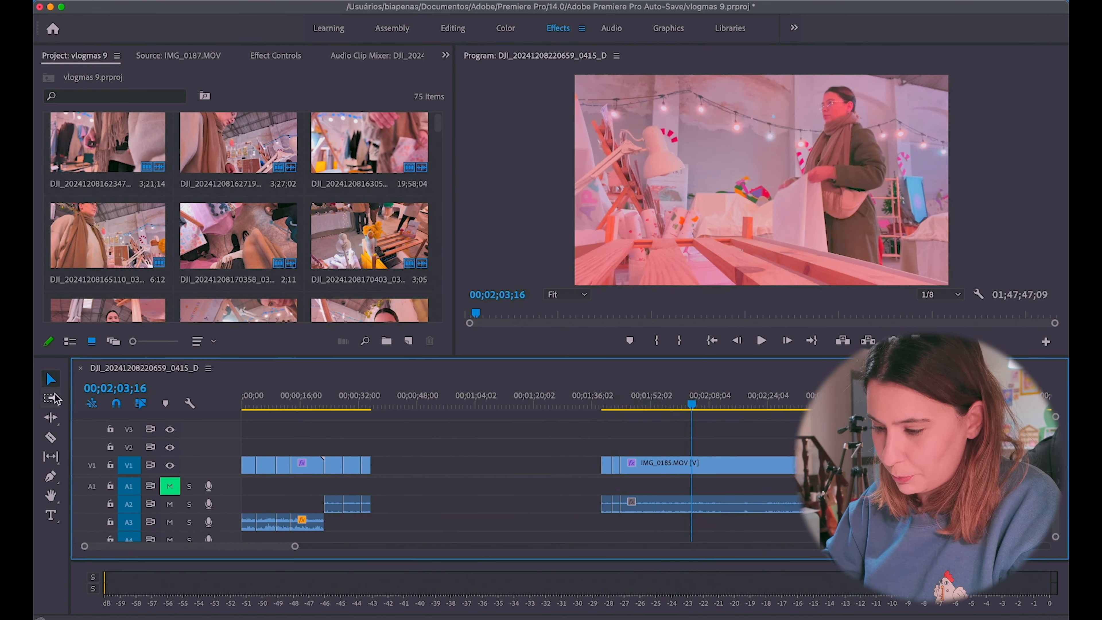
{"action": "left_click_drag", "start_coordinate": [622, 466], "coordinate": [691, 466]}
{"action": "key", "text": "c"}
{"action": "key", "text": "space"}
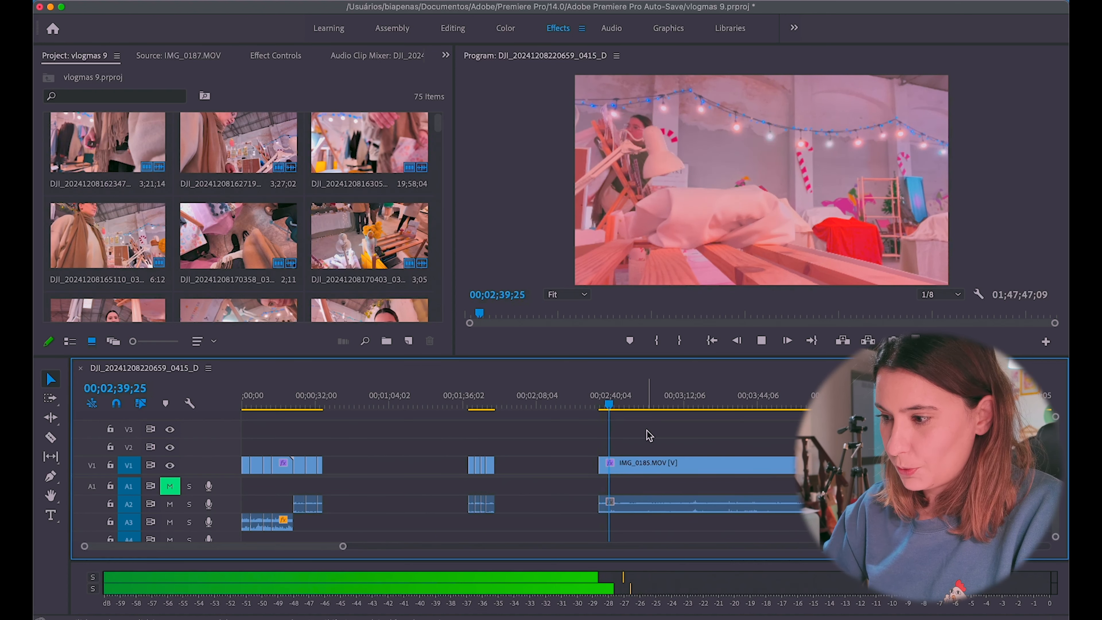
Split IMG_0185.MOV at 00;02;41;06 and move the part before the cut directly after the previously kept sections
{"action": "key", "text": "space"}
{"action": "key", "text": "c"}
{"action": "left_click", "coordinate": [610, 468]}
{"action": "key", "text": "v"}
{"action": "left_click_drag", "start_coordinate": [605, 467], "coordinate": [504, 467]}
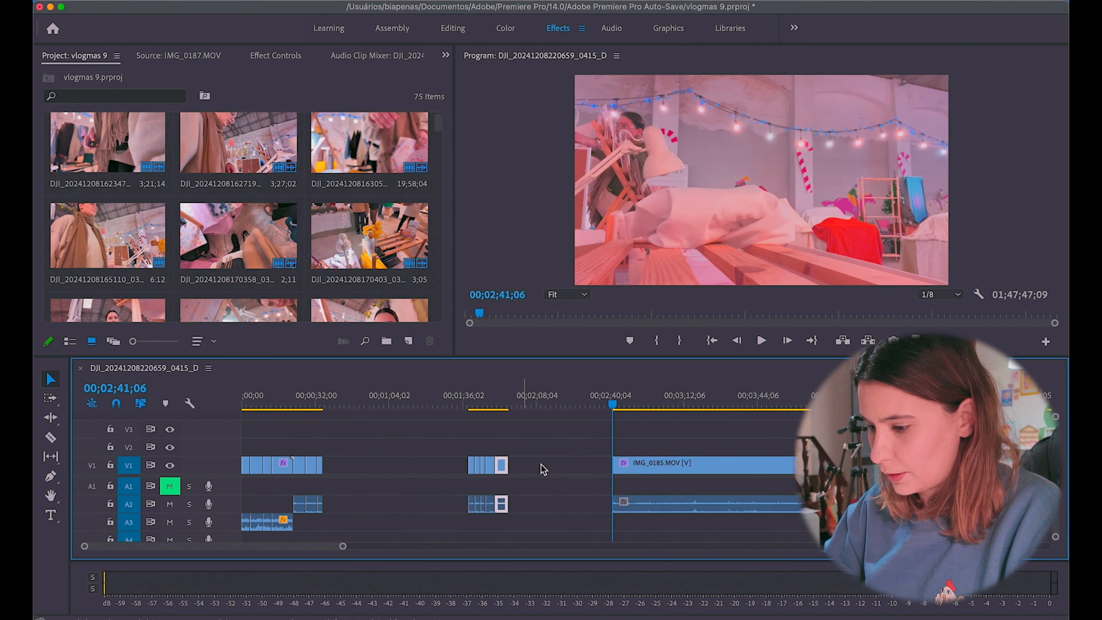
Play further ahead, split IMG_0186.MOV at 00;06;35;18 and move the part before the cut directly after the kept IMG_0185.MOV sections
{"action": "left_click", "coordinate": [543, 469]}
{"action": "left_click_drag", "start_coordinate": [621, 406], "coordinate": [685, 416]}
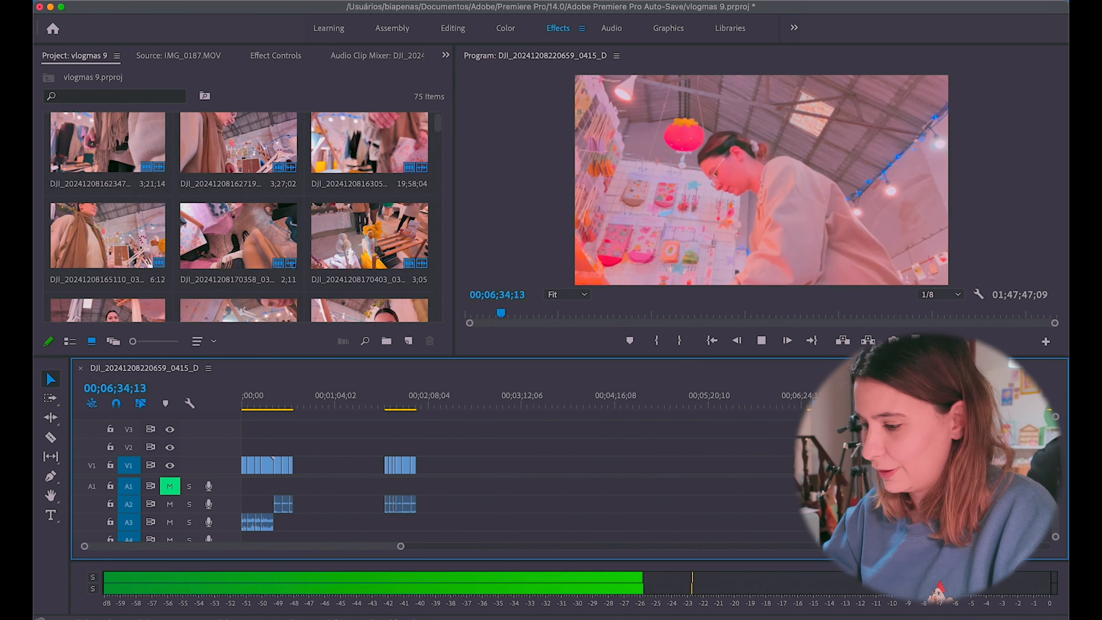
{"action": "key", "text": "space"}
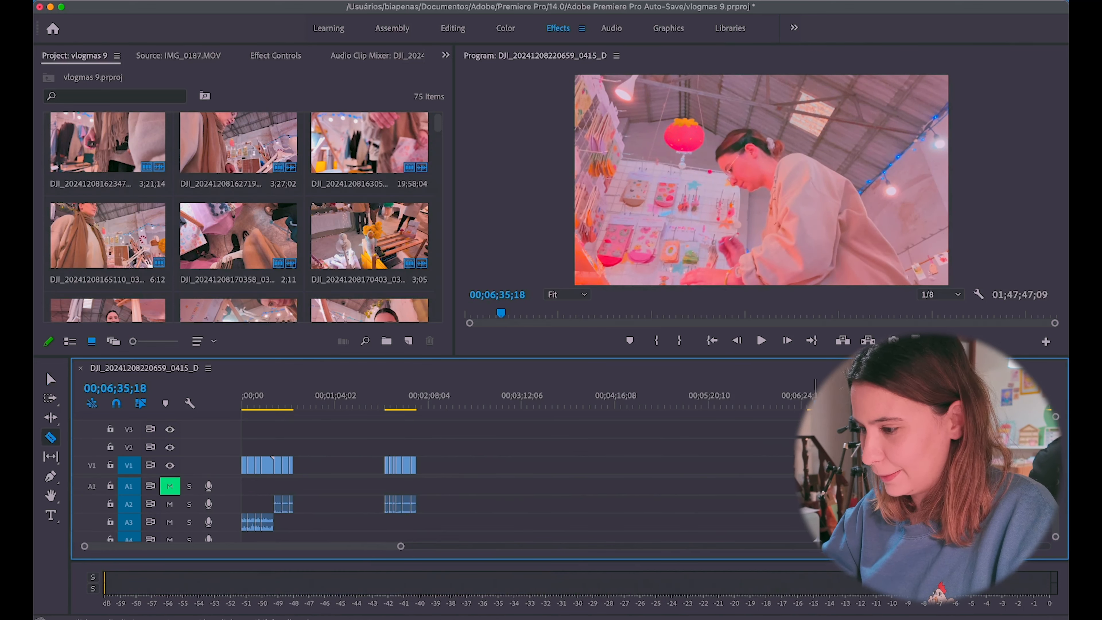
{"action": "left_click_drag", "start_coordinate": [811, 466], "coordinate": [421, 468]}
Review IMG_0186.MOV and trim the start of its remaining clip to 00;06;46;11
{"action": "left_click_drag", "start_coordinate": [401, 546], "coordinate": [608, 554]}
{"action": "scroll", "coordinate": [596, 438], "scroll_direction": "up", "scroll_amount": 4}
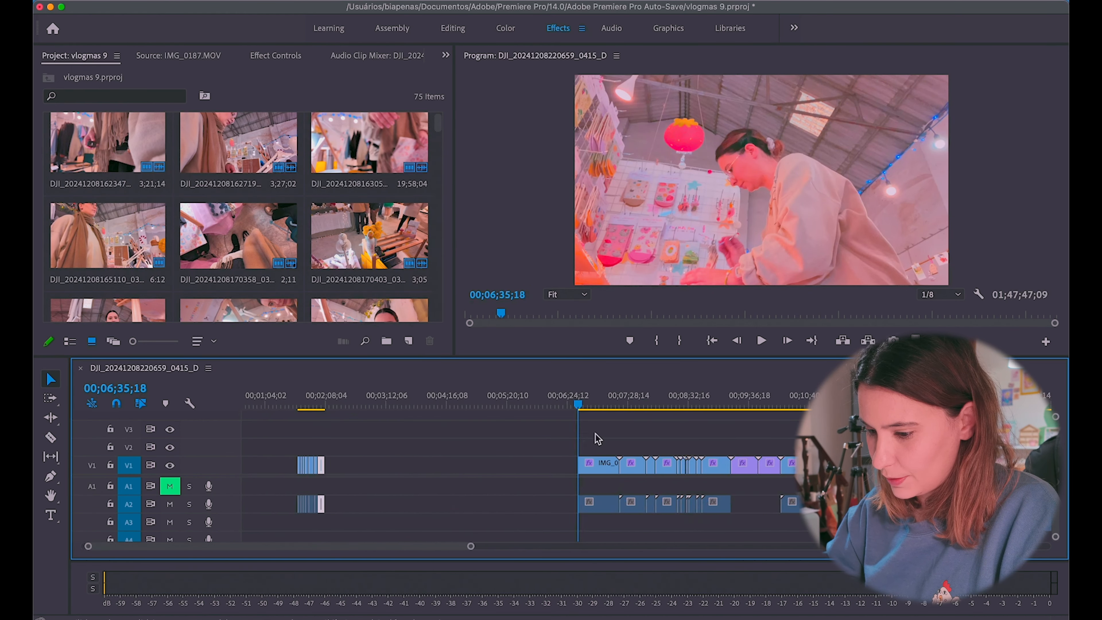
{"action": "scroll", "coordinate": [597, 438], "scroll_direction": "up", "scroll_amount": 5}
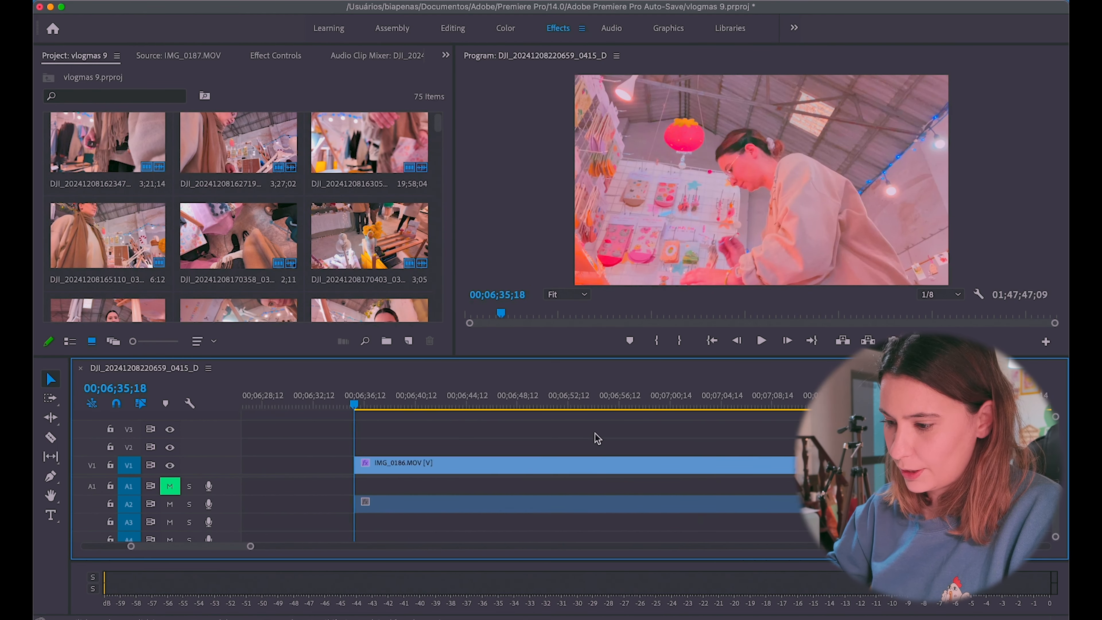
{"action": "scroll", "coordinate": [597, 438], "scroll_direction": "down", "scroll_amount": 4}
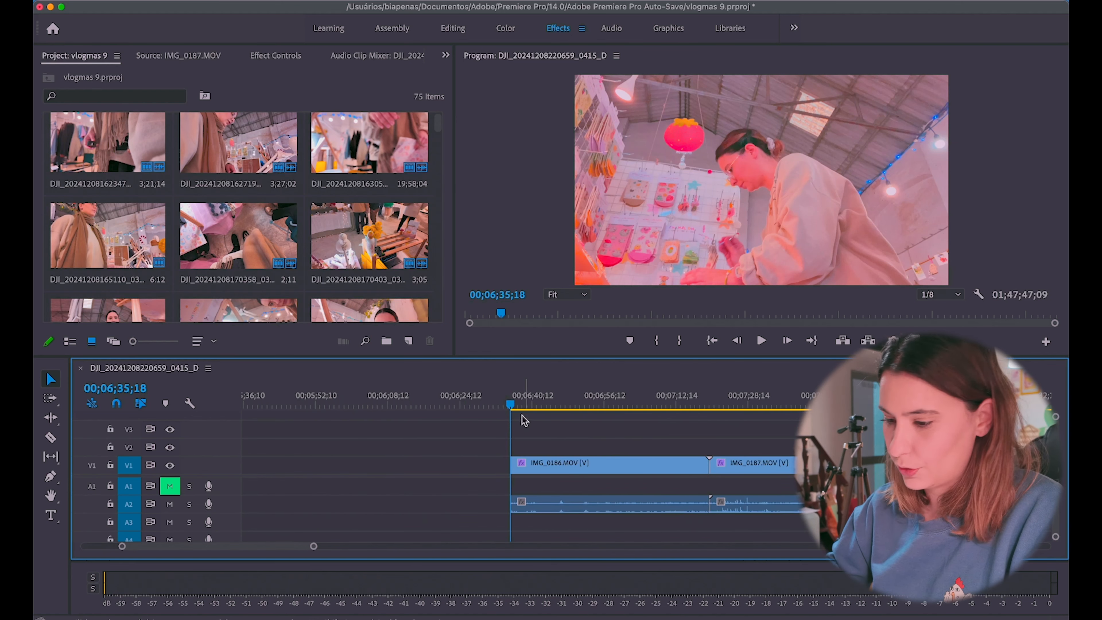
{"action": "left_click", "coordinate": [515, 406]}
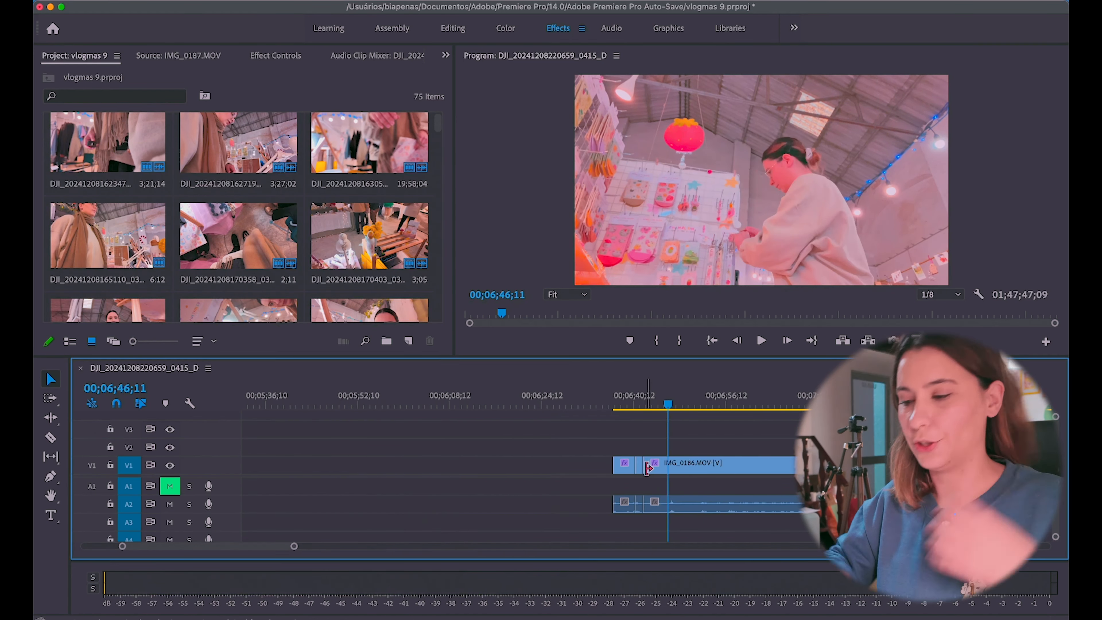
{"action": "left_click_drag", "start_coordinate": [647, 468], "coordinate": [672, 469]}
{"action": "key", "text": "space"}
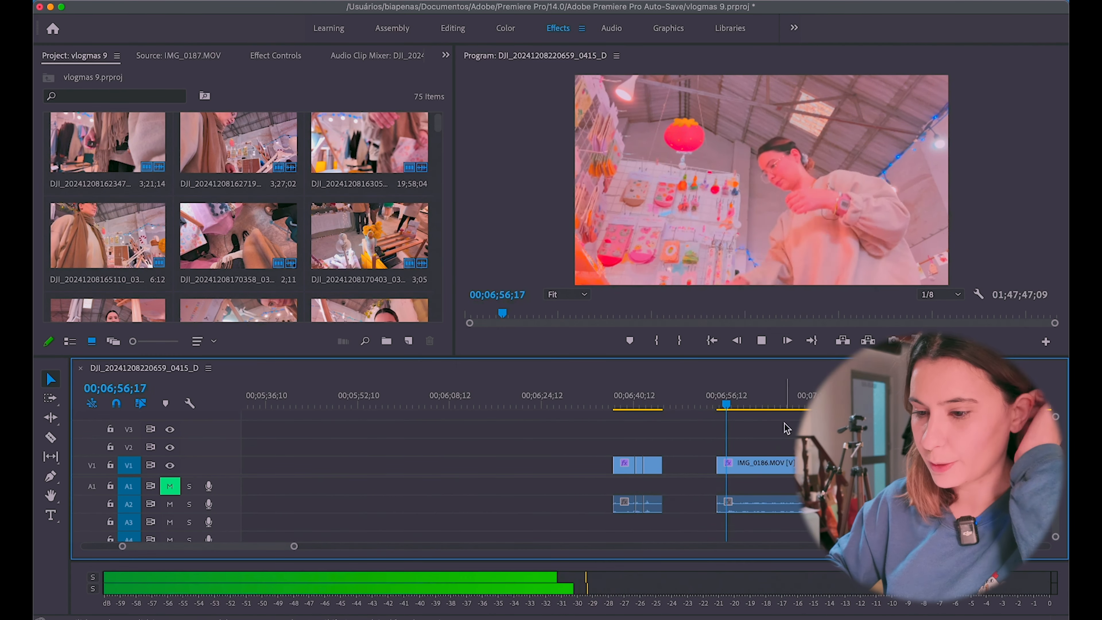
Split IMG_0186.MOV at 00;06;56;20 and move the part before the cut directly after the kept IMG_0186.MOV sections
{"action": "key", "text": "space"}
{"action": "key", "text": "c"}
{"action": "left_click", "coordinate": [728, 465]}
{"action": "key", "text": "v"}
{"action": "left_click_drag", "start_coordinate": [724, 469], "coordinate": [673, 467]}
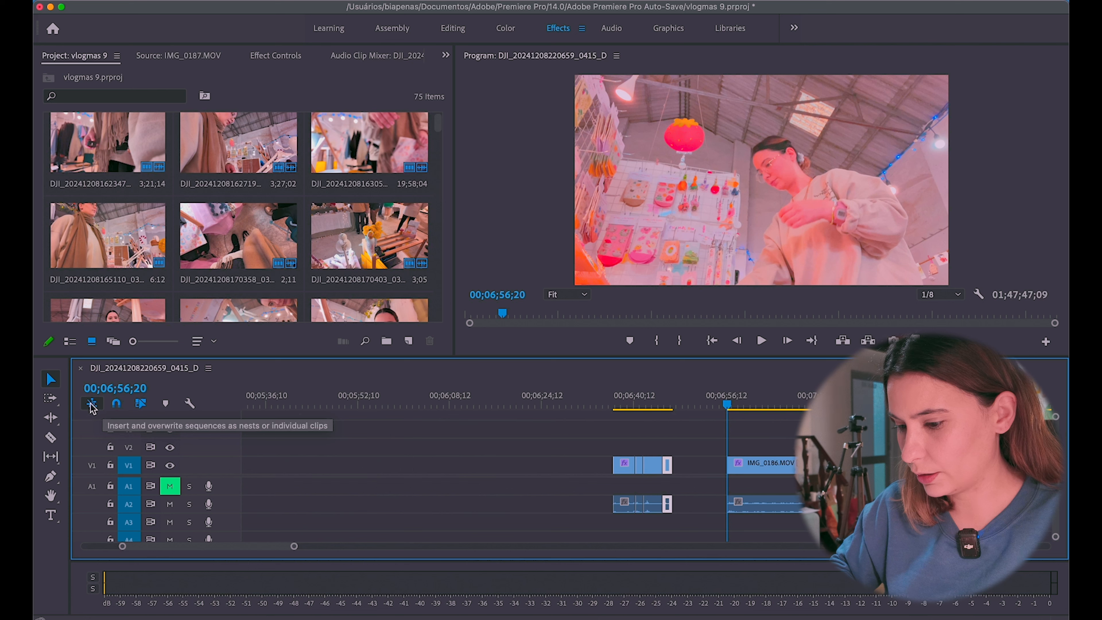
Turn off Linked Selection and try moving only the video of the last kept IMG_0186.MOV section into the gap
{"action": "left_click", "coordinate": [689, 466]}
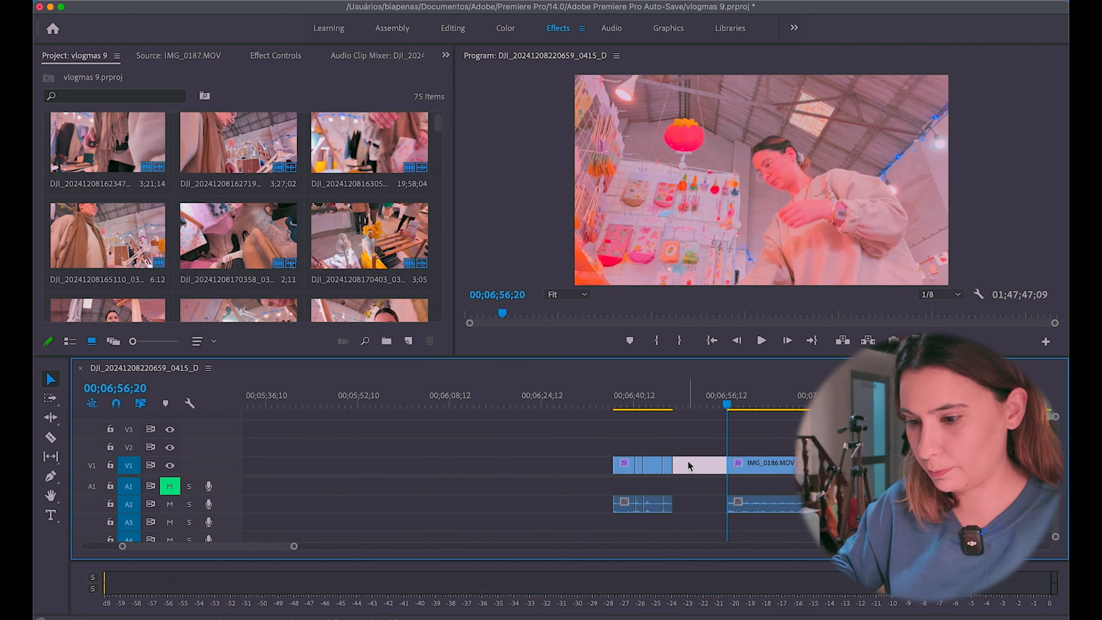
{"action": "left_click_drag", "start_coordinate": [295, 545], "coordinate": [258, 546]}
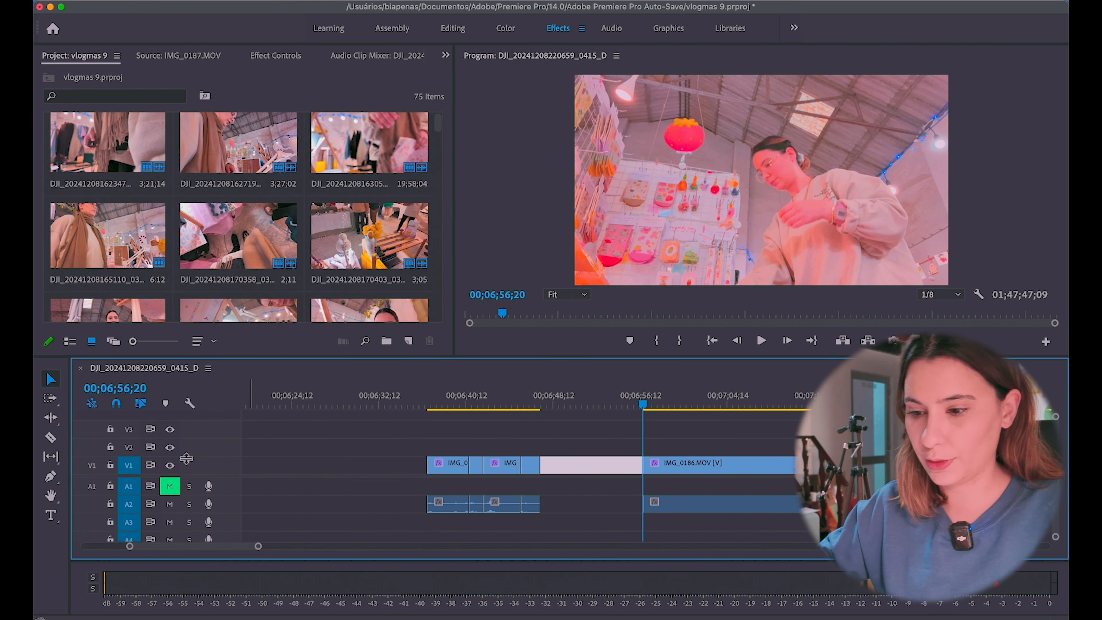
{"action": "left_click", "coordinate": [143, 404]}
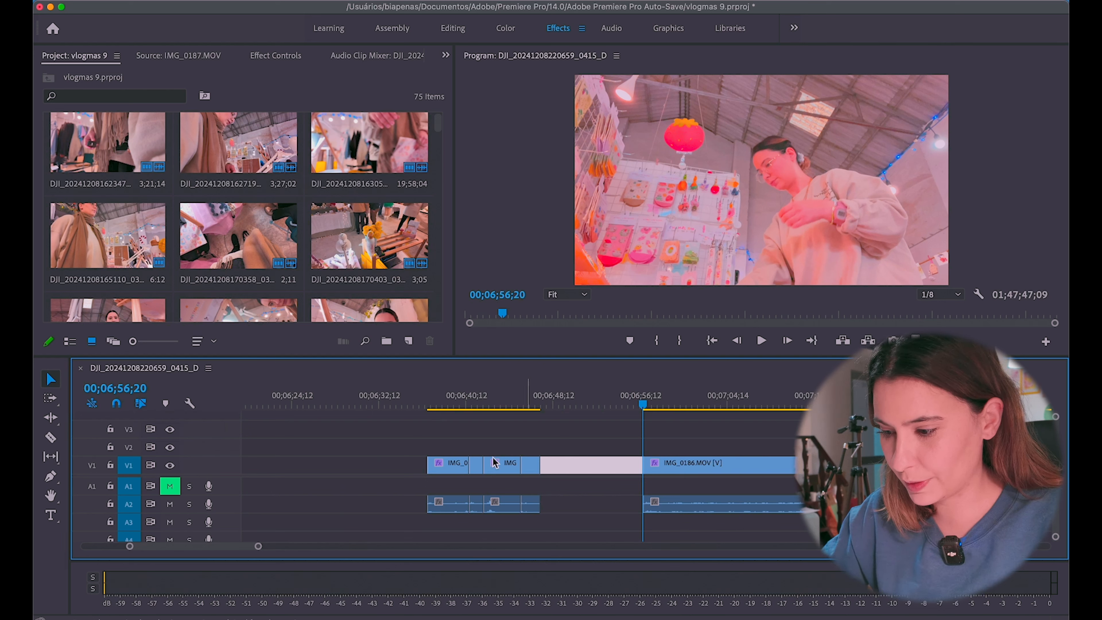
{"action": "left_click_drag", "start_coordinate": [540, 468], "coordinate": [578, 469]}
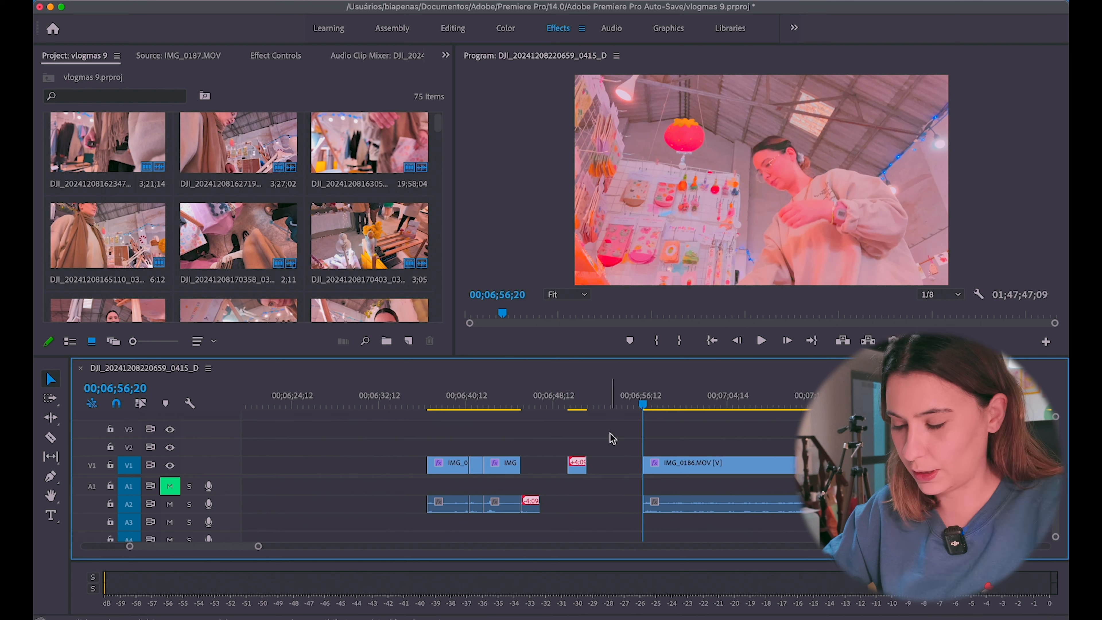
Undo the video-only move and turn Linked Selection back on, selecting the last kept IMG_0186.MOV section with its audio
{"action": "key", "text": "super+z"}
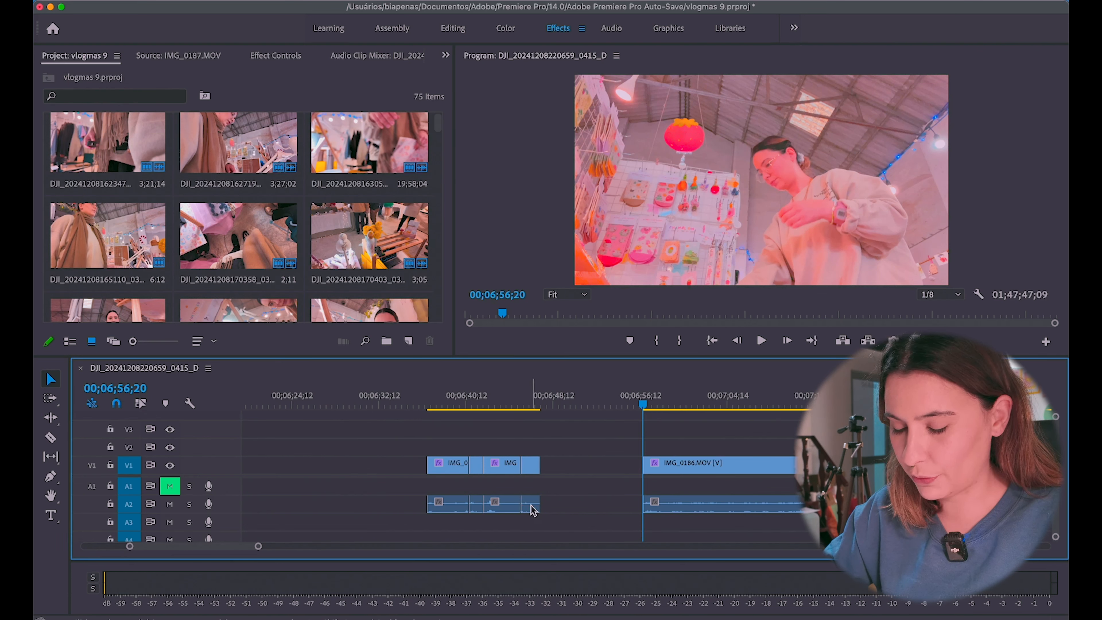
{"action": "left_click", "coordinate": [141, 404]}
{"action": "mouse_move", "coordinate": [533, 467]}
{"action": "left_mouse_down"}
{"action": "mouse_move", "coordinate": [601, 469]}
{"action": "mouse_move", "coordinate": [538, 469]}
{"action": "left_mouse_up"}
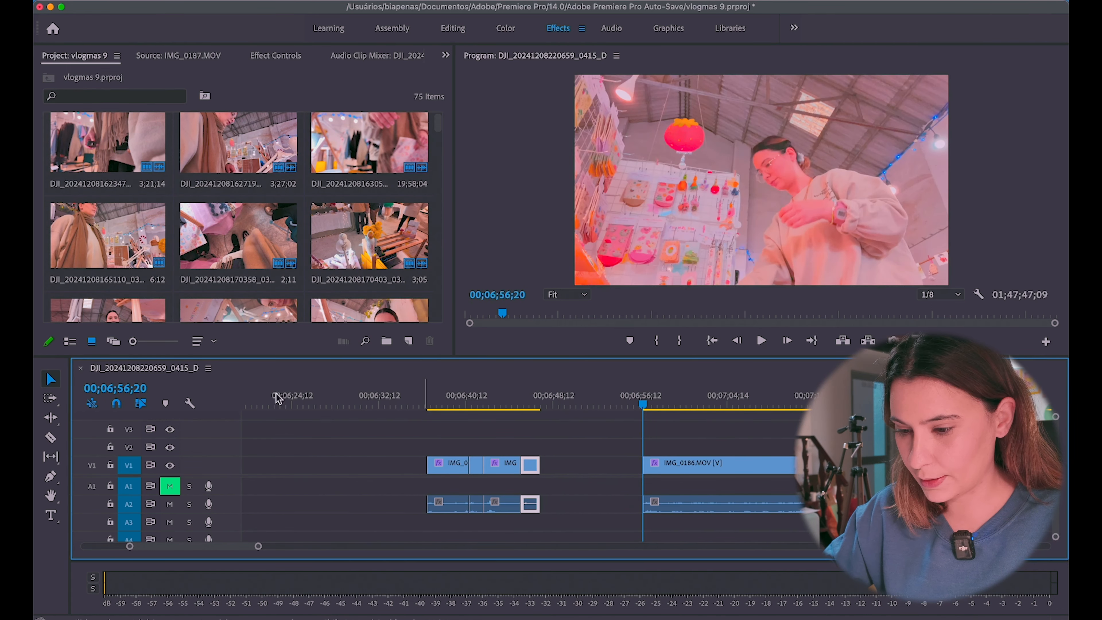